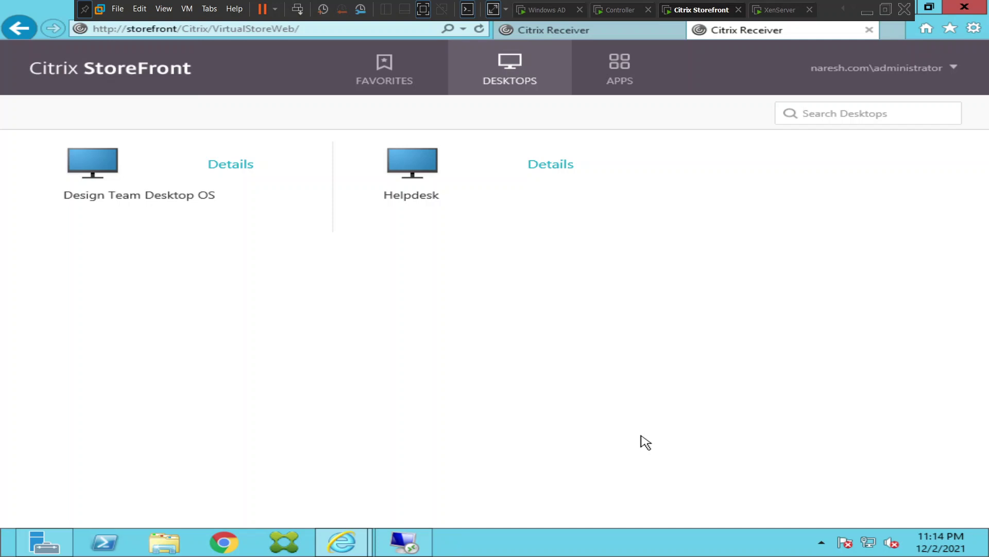
- Try to launch the Helpdesk desktop twice and the Design Team Desktop OS once, dismissing each message
left_click(412, 167)
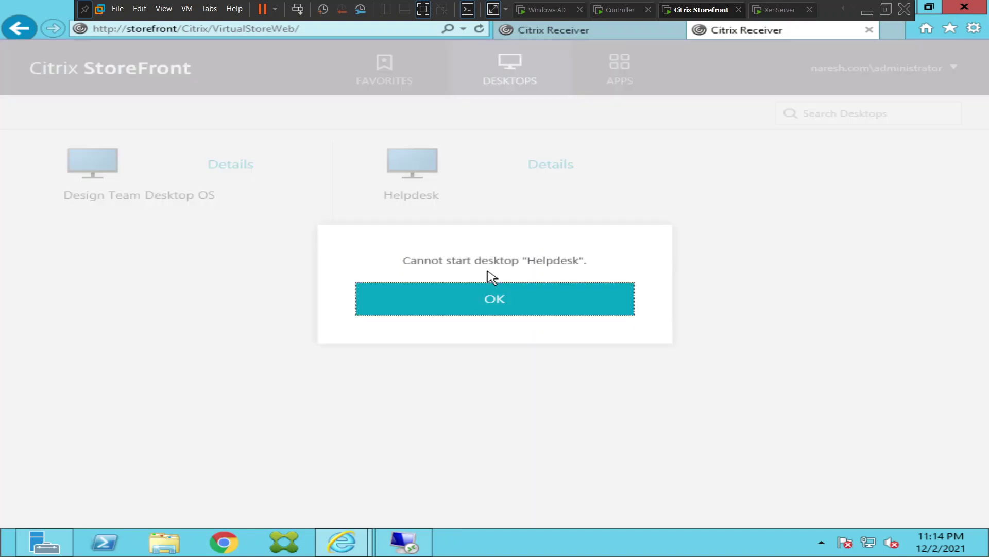
left_click(530, 307)
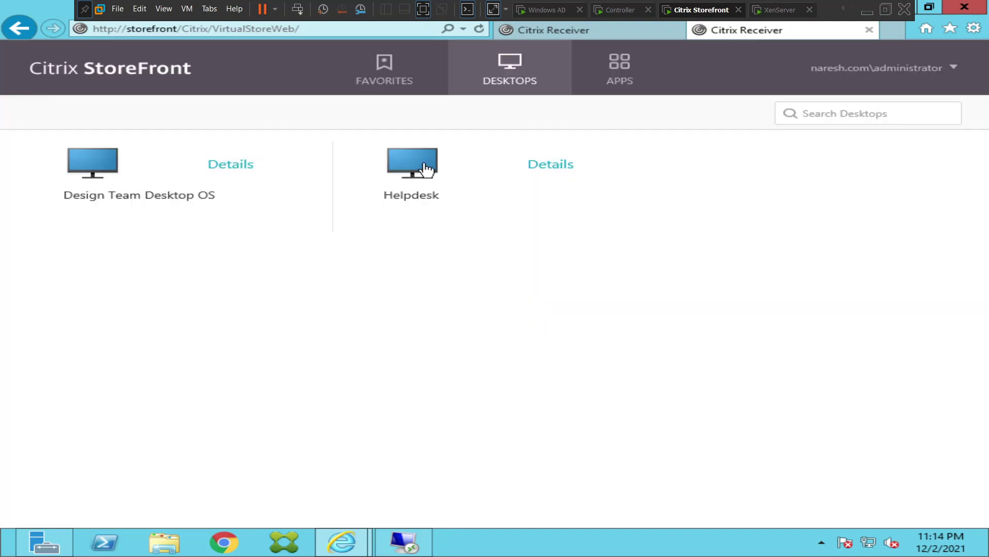
left_click(423, 167)
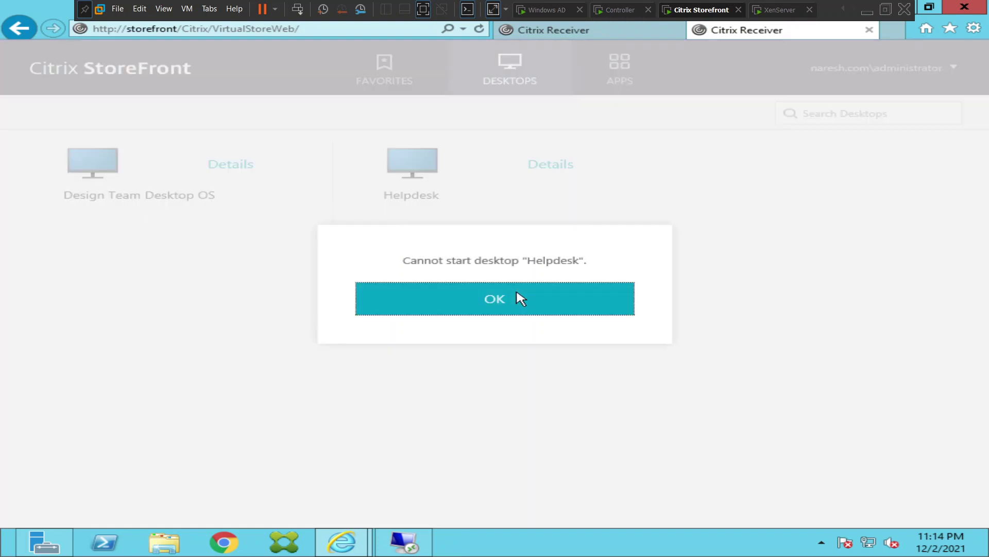
left_click(514, 308)
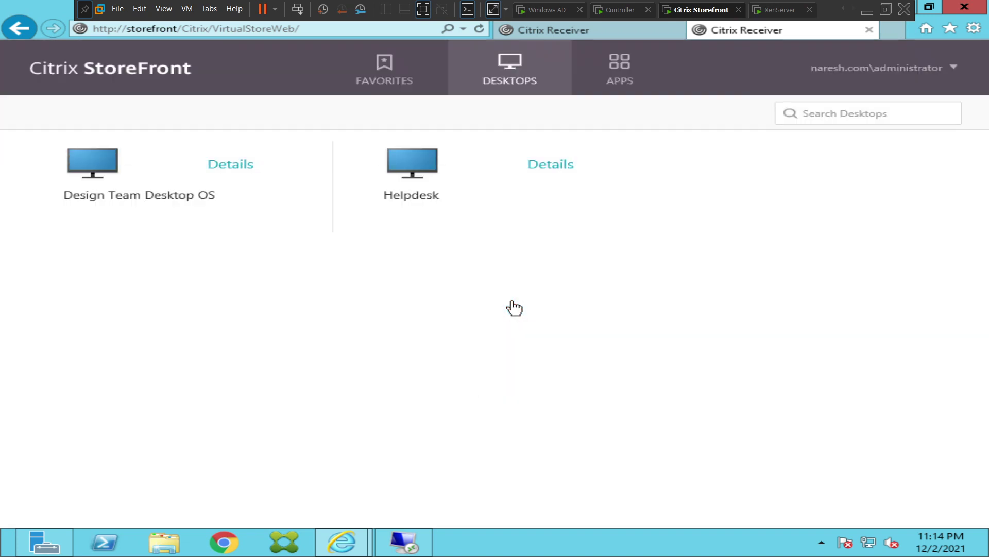
left_click(106, 174)
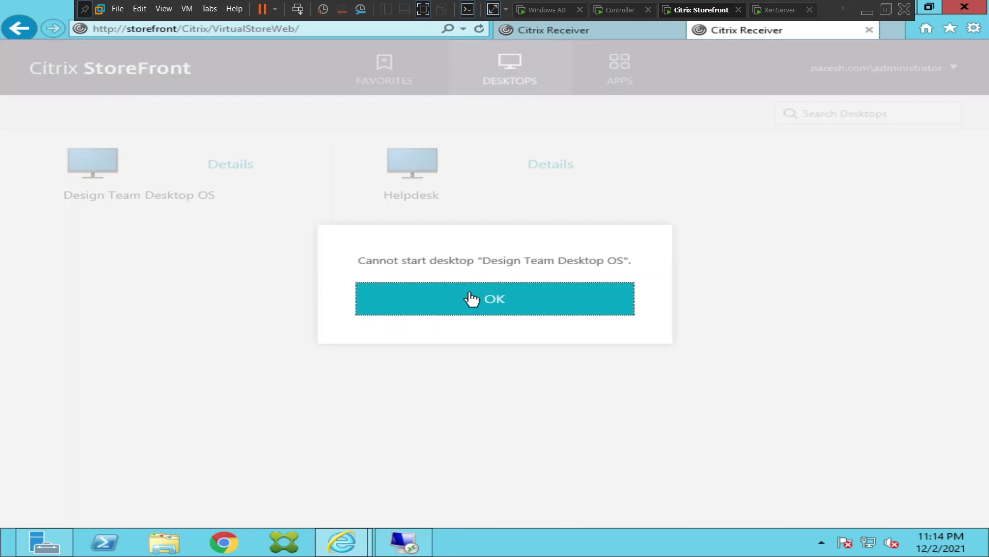
left_click(486, 299)
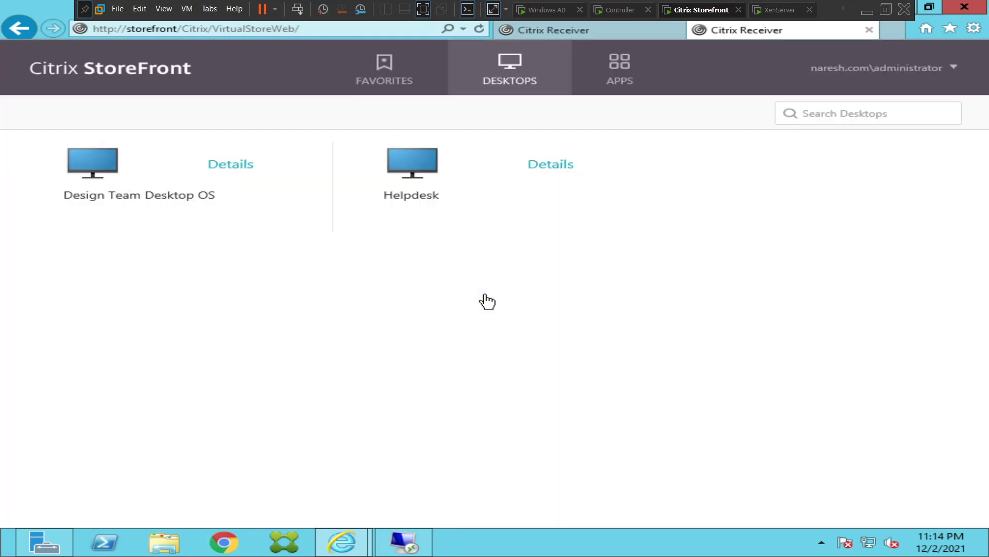
- Try to launch the Notepad app from the full list of published apps and dismiss the message
left_click(622, 82)
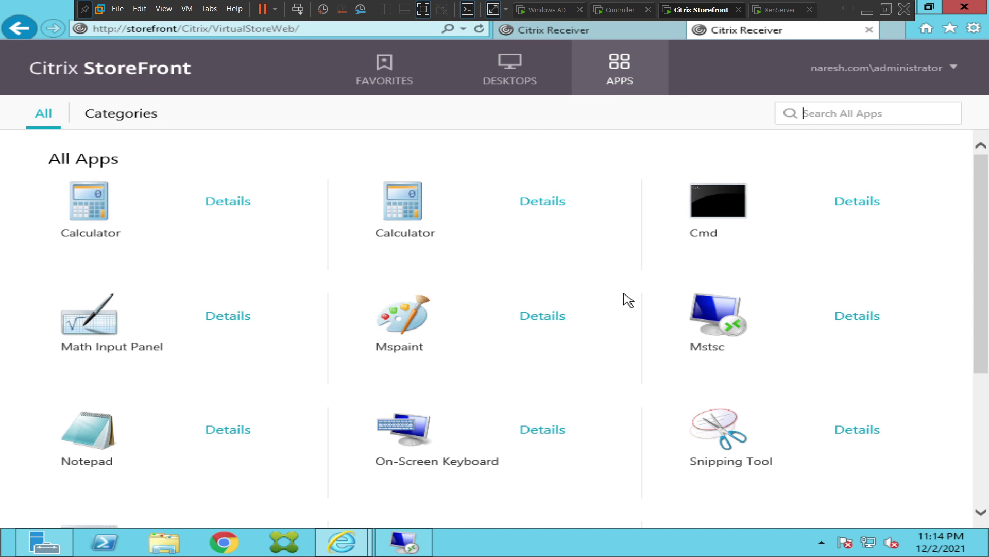
left_click(99, 443)
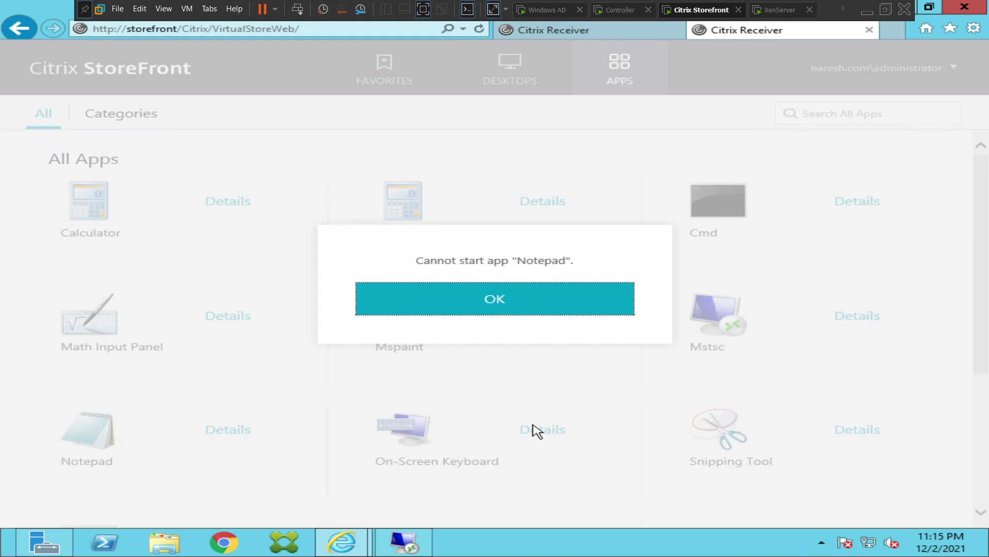
left_click(471, 303)
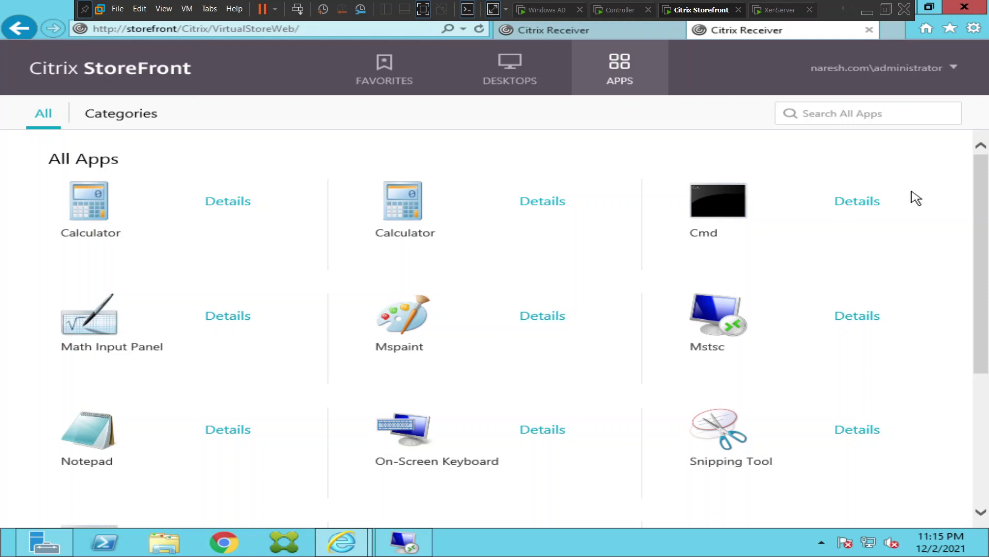
- Switch to the Controller machine and examine the status of the Citrix, SQL and other automatic services in the Services list
left_click(620, 11)
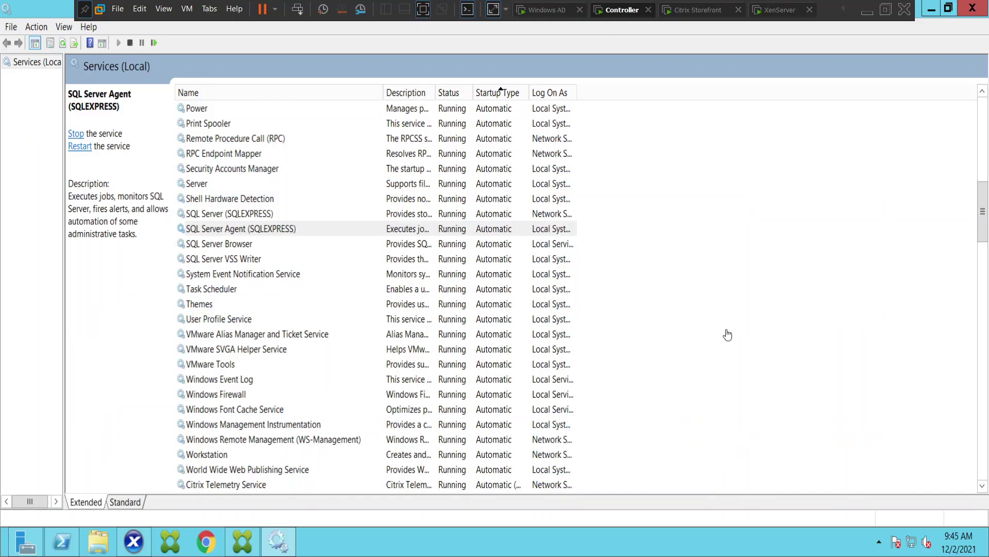
left_click(360, 157)
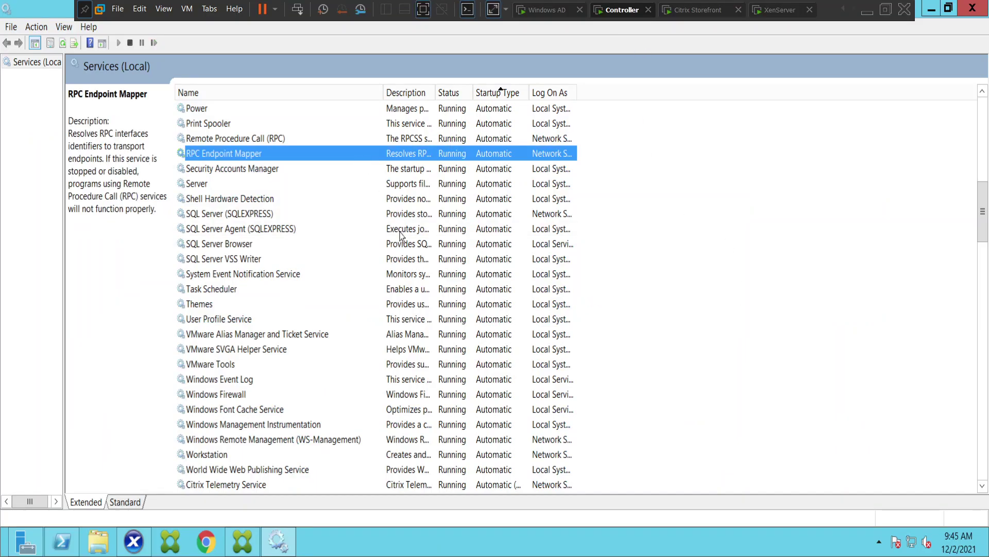
scroll(404, 261, "up", 7)
scroll(410, 260, "up", 5)
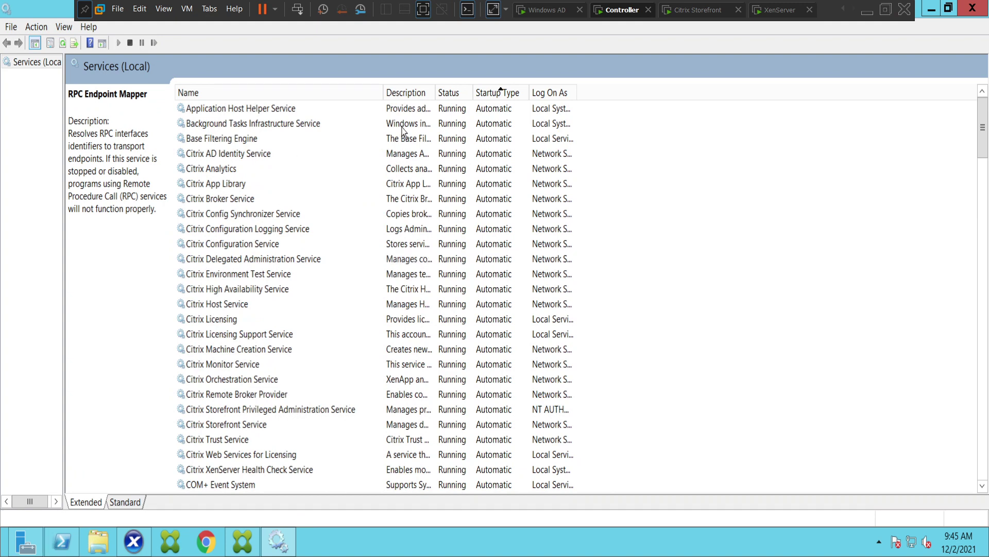
left_click(414, 155)
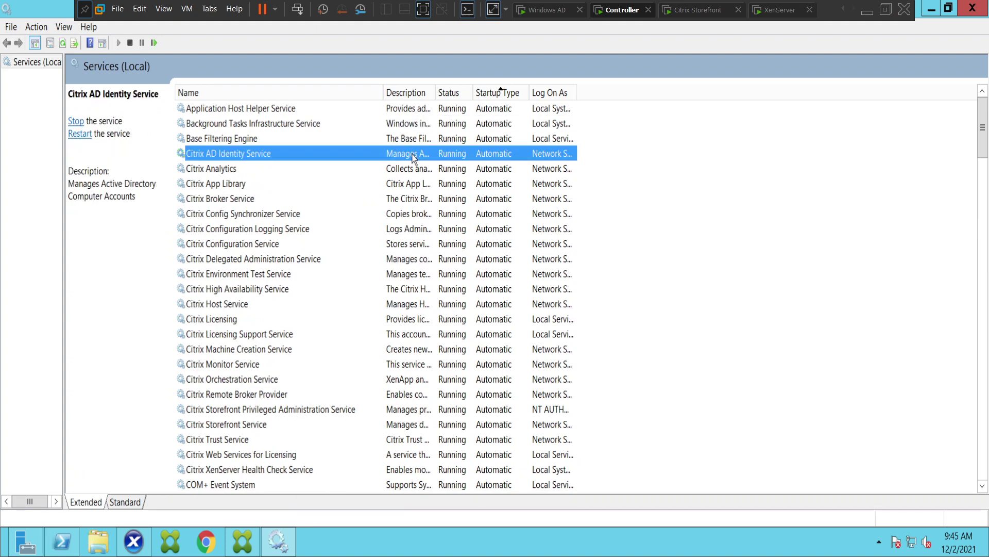
key("Down")
key("Down")
key("Down")
key("Down")
key("Down")
key("Down")
key("Down")
key("Down")
key("Down")
key("Down")
key("Down")
key("Down")
key("Down")
key("Down")
key("Down")
key("Down")
key("Down")
key("Down")
key("Down")
key("Down")
key("Down")
key("Down")
key("Down")
key("Down")
key("Down")
key("Down")
key("Down")
key("Down")
key("Down")
key("Down")
key("Up")
key("Up")
key("Up")
key("Up")
key("Up")
key("Up")
key("Up")
key("Up")
key("Up")
key("Up")
key("Up")
key("Up")
key("Down")
key("Down")
key("Down")
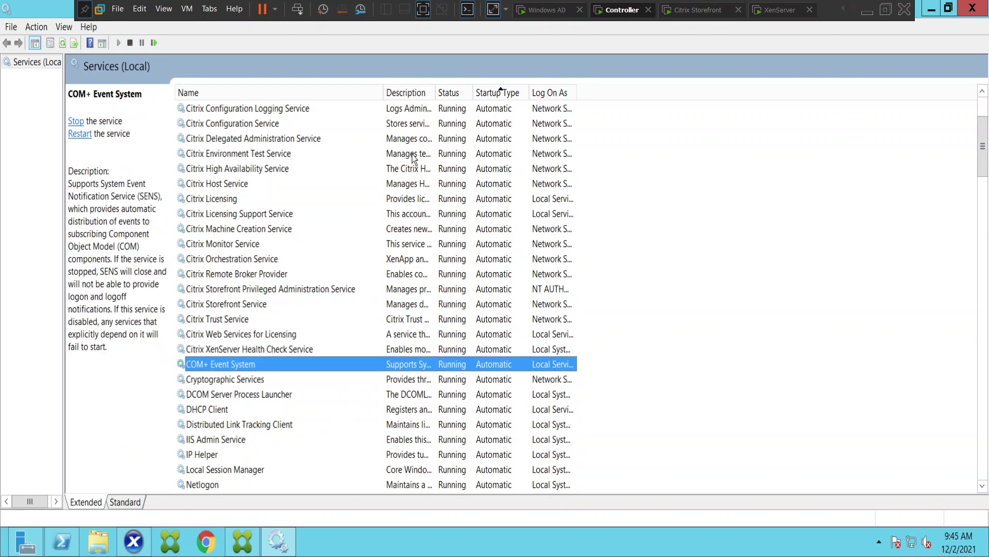
key("Down")
key("Down")
key("Down")
key("Down")
key("Down")
key("Down")
key("Down")
key("Down")
key("Down")
key("Down")
key("Down")
key("Down")
key("Down")
key("Down")
key("Down")
key("Down")
key("Down")
key("Down")
key("Down")
key("Down")
key("Down")
key("Down")
key("Down")
key("Down")
key("Down")
key("Down")
key("Down")
key("Down")
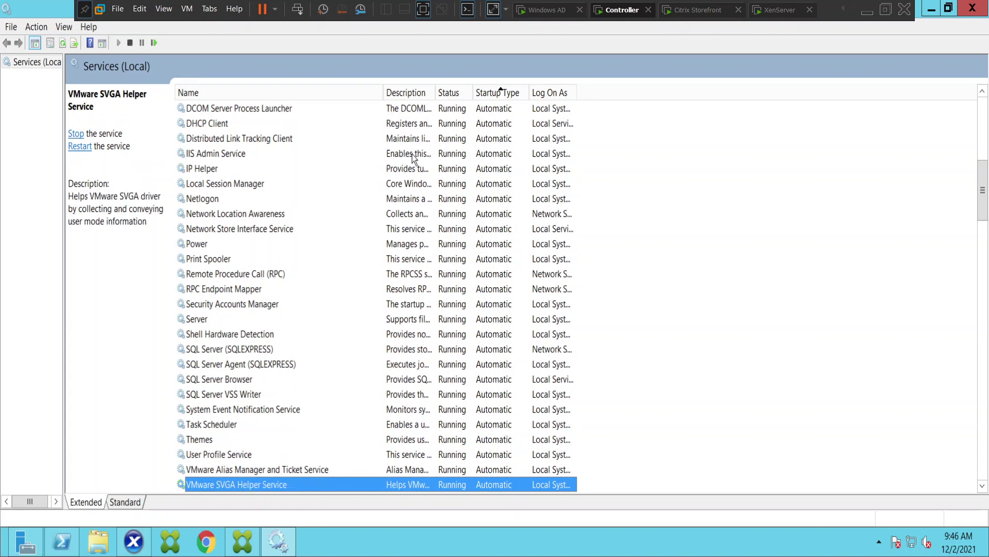
key("Up")
key("Up")
key("Up")
key("Up")
key("Up")
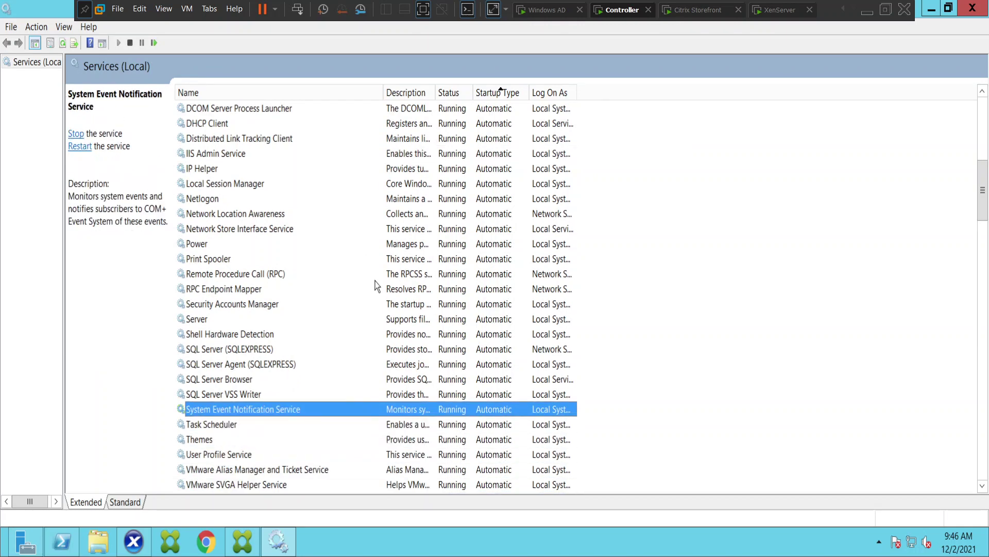
- Check the machines of the Finance windows OS delivery group in Citrix Studio and the VDI03 console in XenCenter
left_click(249, 552)
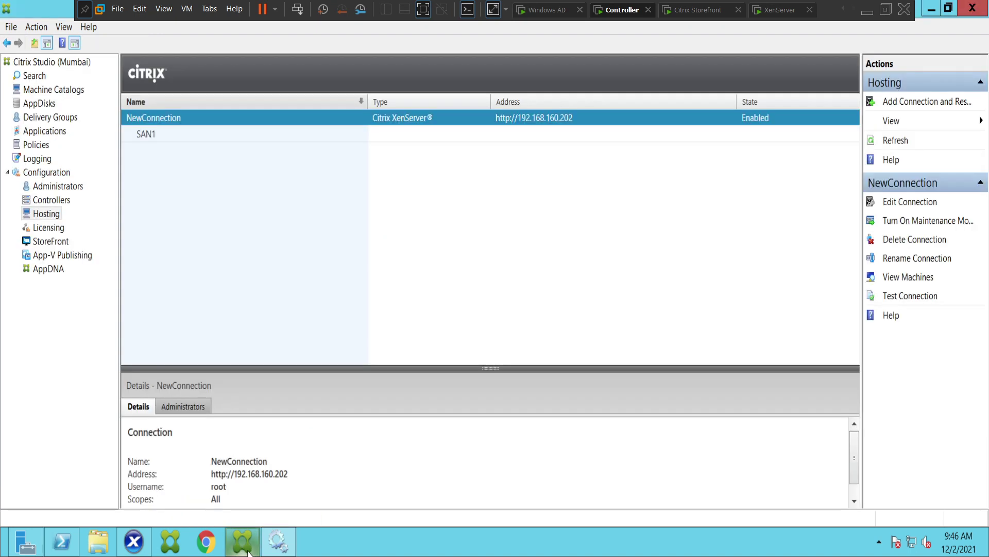
left_click(52, 118)
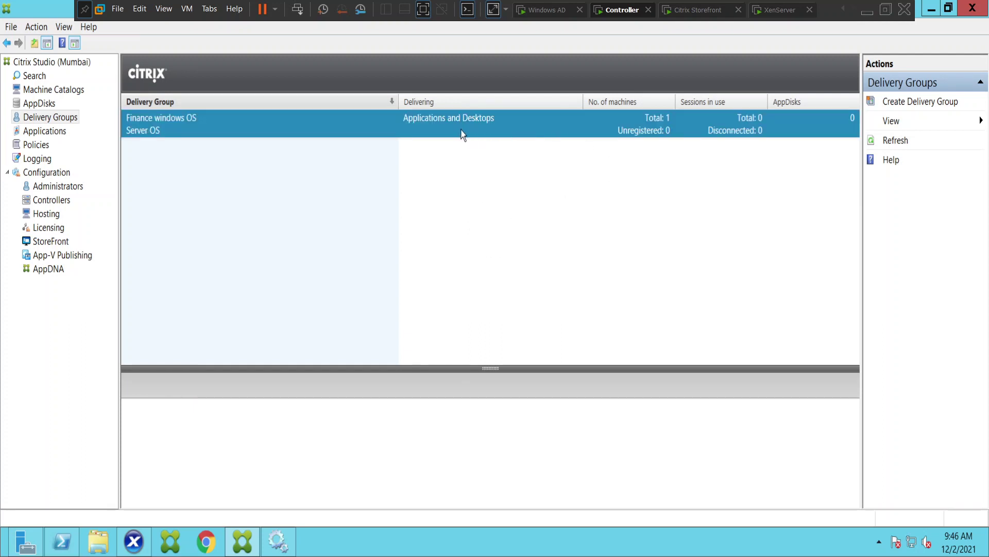
left_click(511, 130)
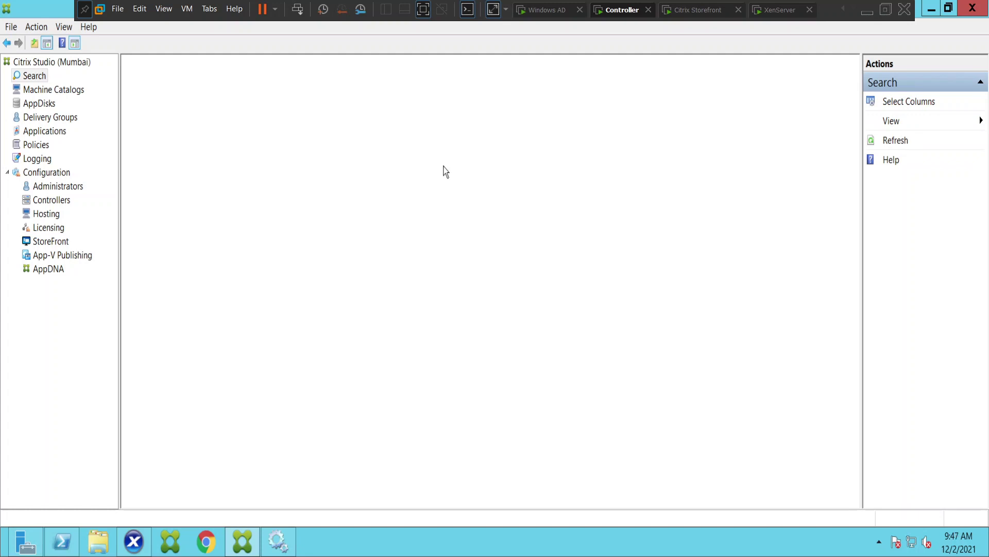
left_click(133, 551)
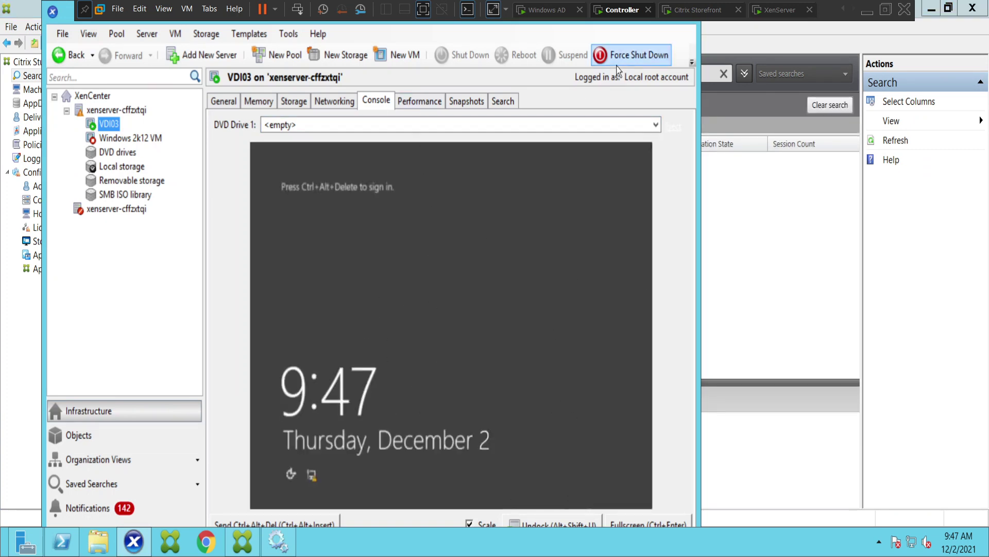
left_click(802, 293)
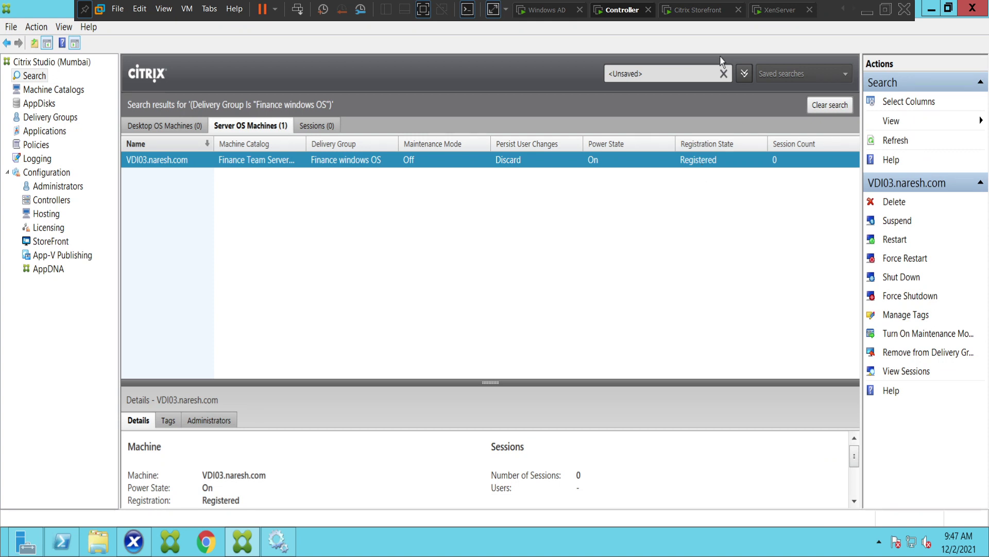
- Switch back to the Citrix Storefront machine, try to launch the Cmd app and dismiss the message
left_click(698, 11)
left_click(513, 313)
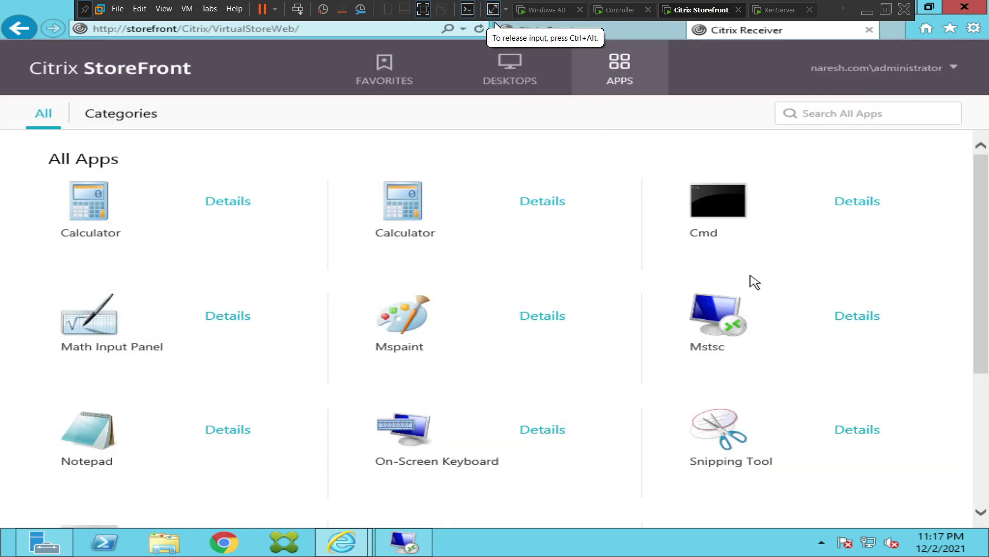
left_click(701, 215)
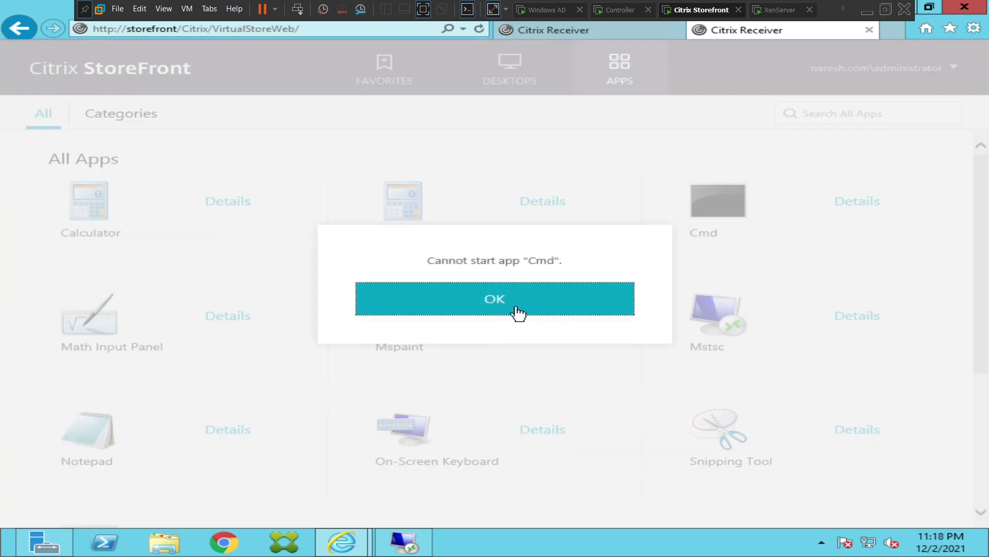
left_click(488, 314)
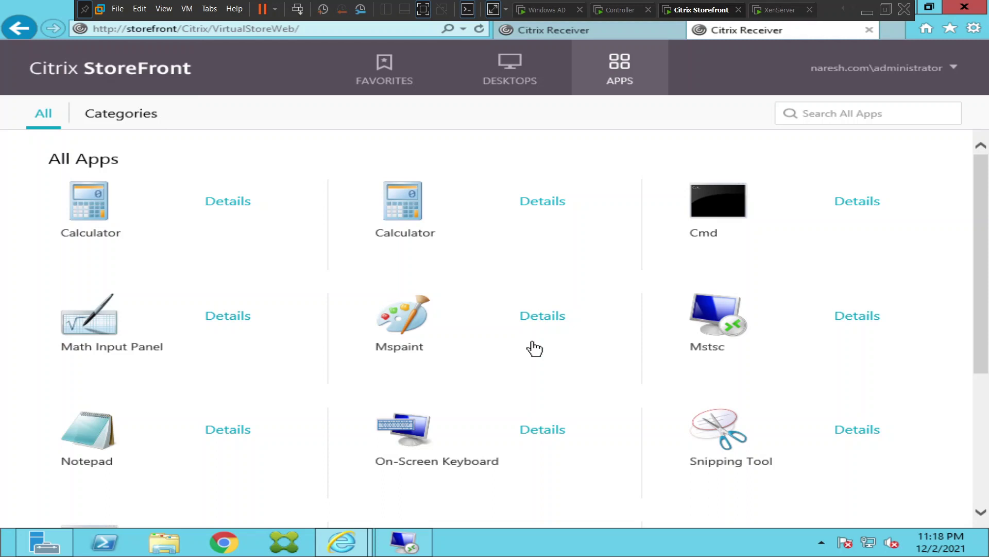
- Log off the administrator account from StoreFront and log on as citrixuser1 with the account password
left_click(916, 71)
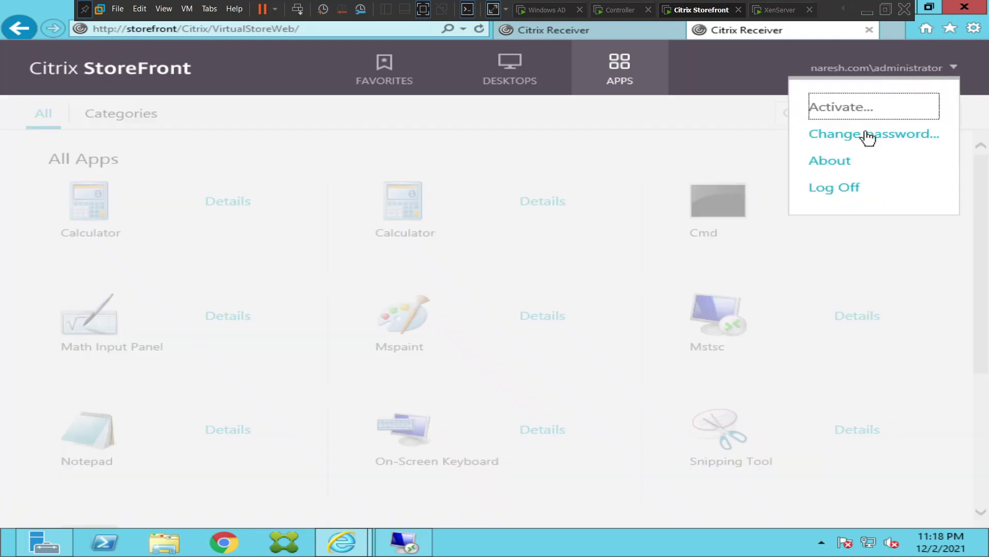
left_click(830, 189)
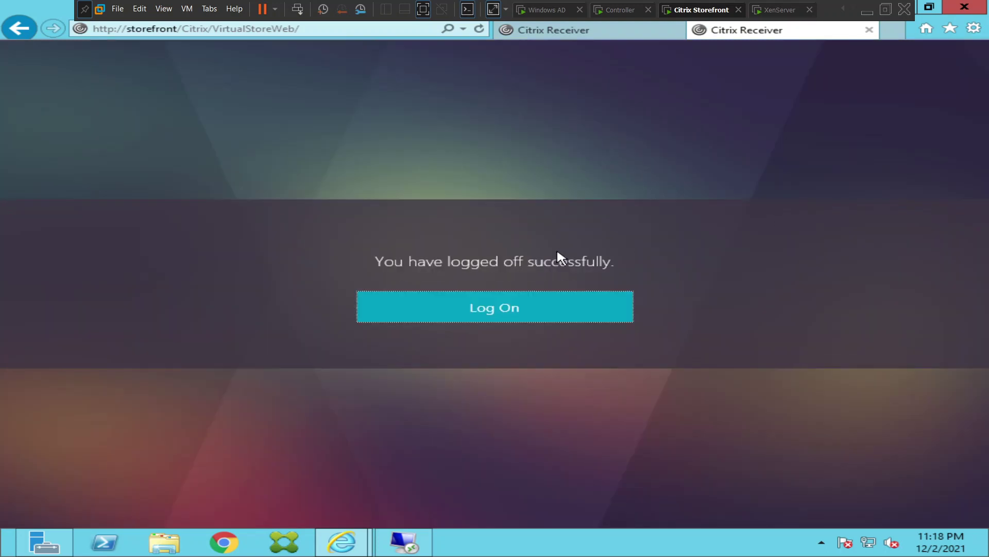
left_click(470, 307)
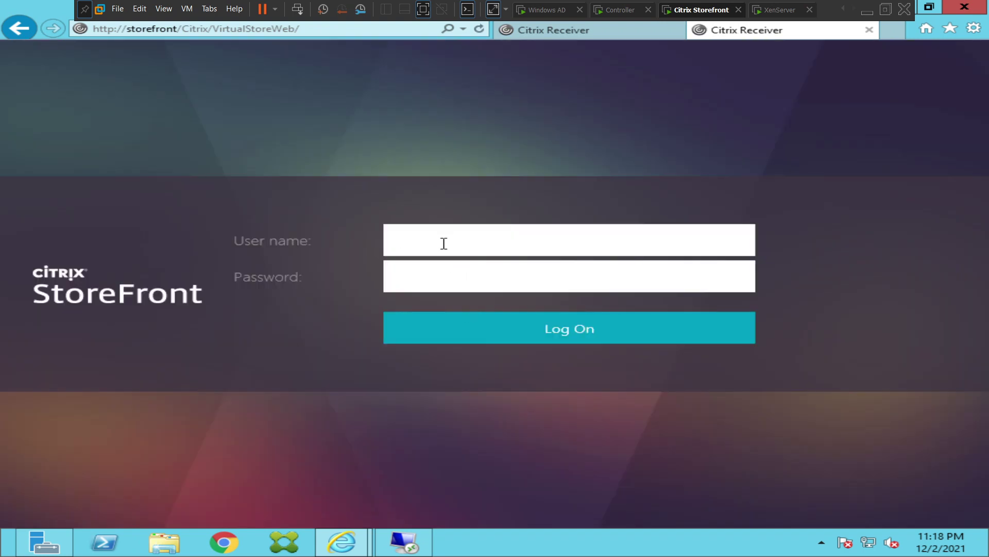
type("citrixuser1")
key("Tab")
type("****")
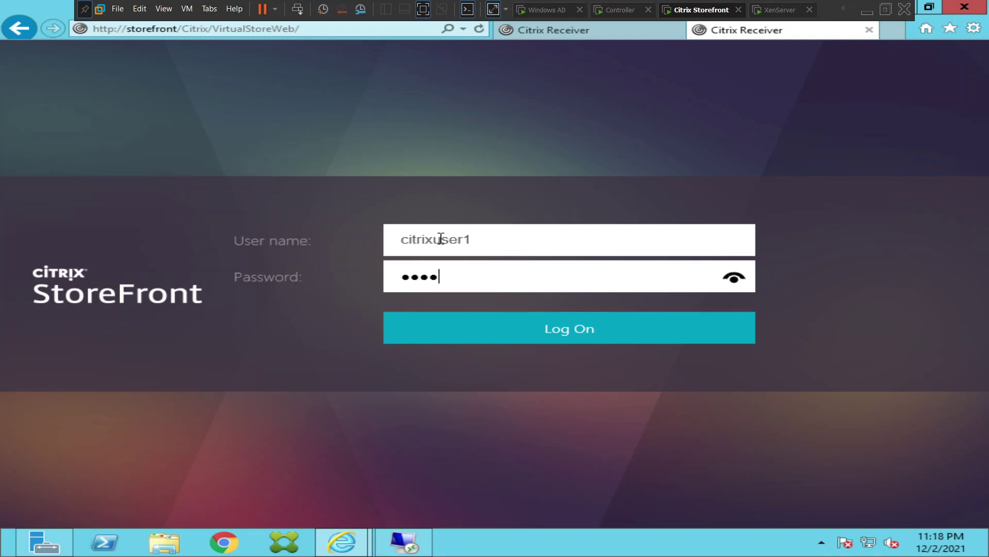
type("****")
key("Return")
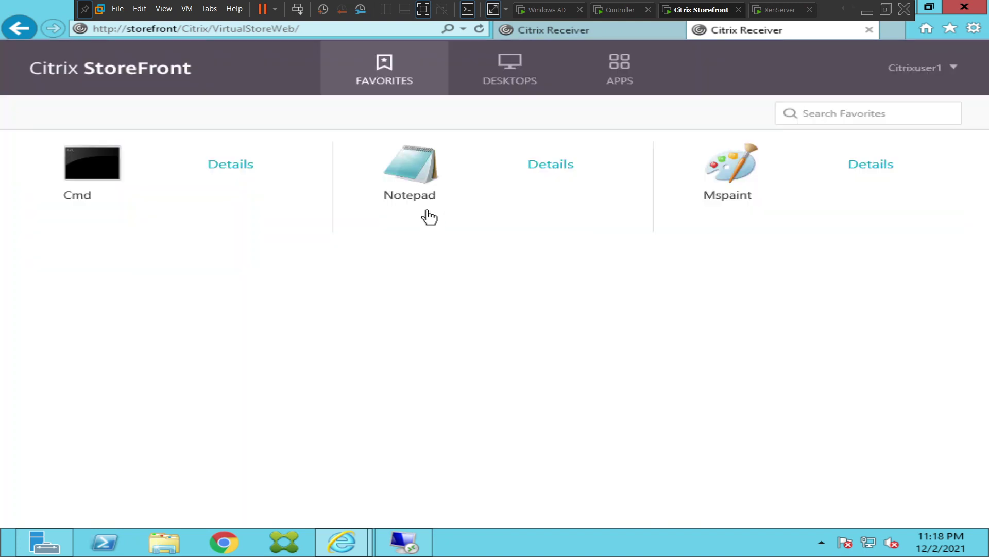
- Try to launch Notepad from the favorites, dismiss the message and display the available desktops
left_click(415, 184)
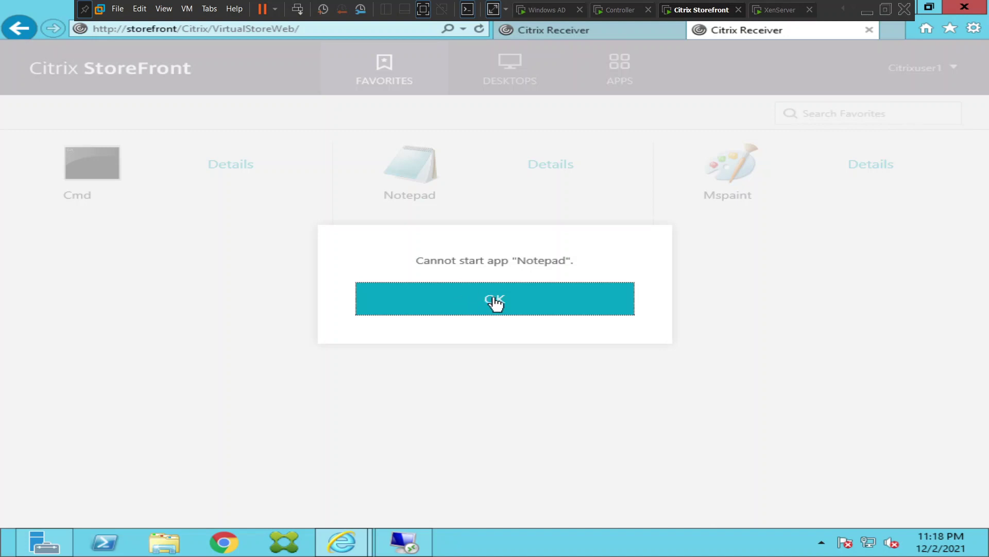
left_click(475, 305)
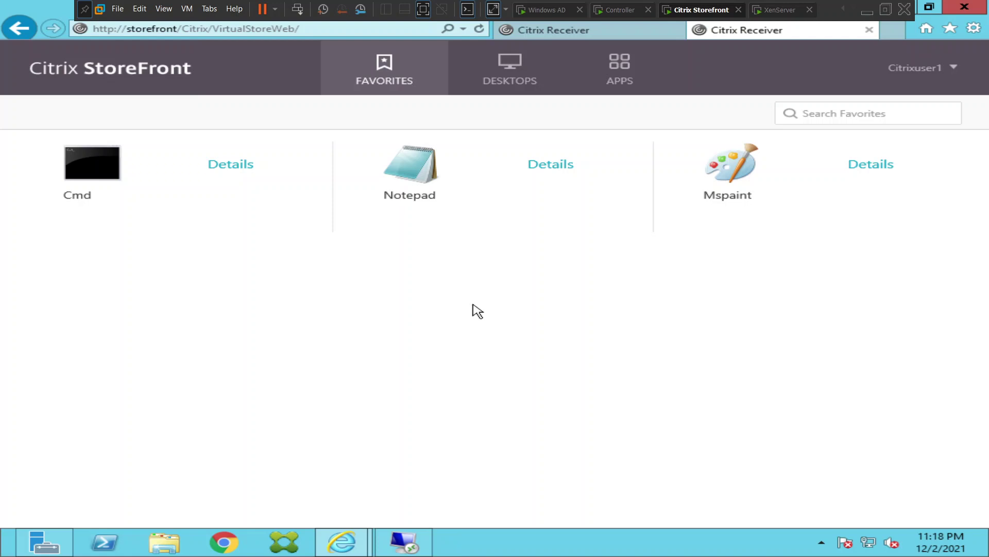
left_click(510, 78)
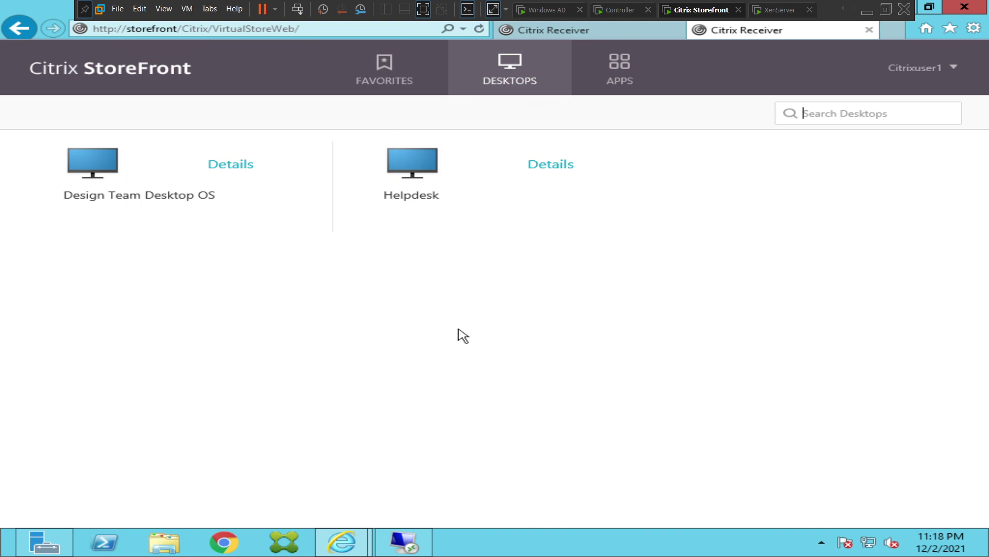
- Search for mstsc, open Remote Desktop Connection and try to connect to 192.168.160.203
mouse_move(986, 549)
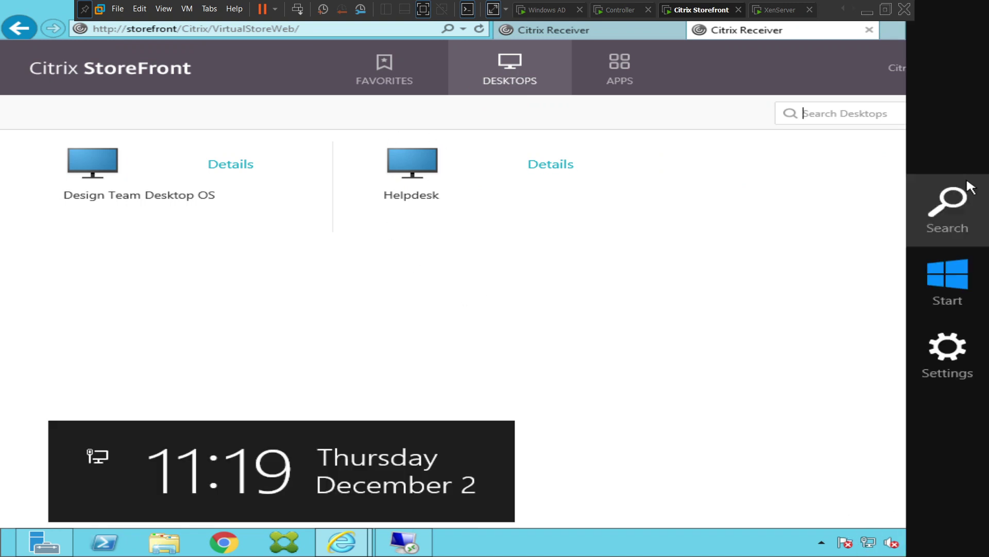
left_click(963, 206)
type("mstsc")
left_click(179, 125)
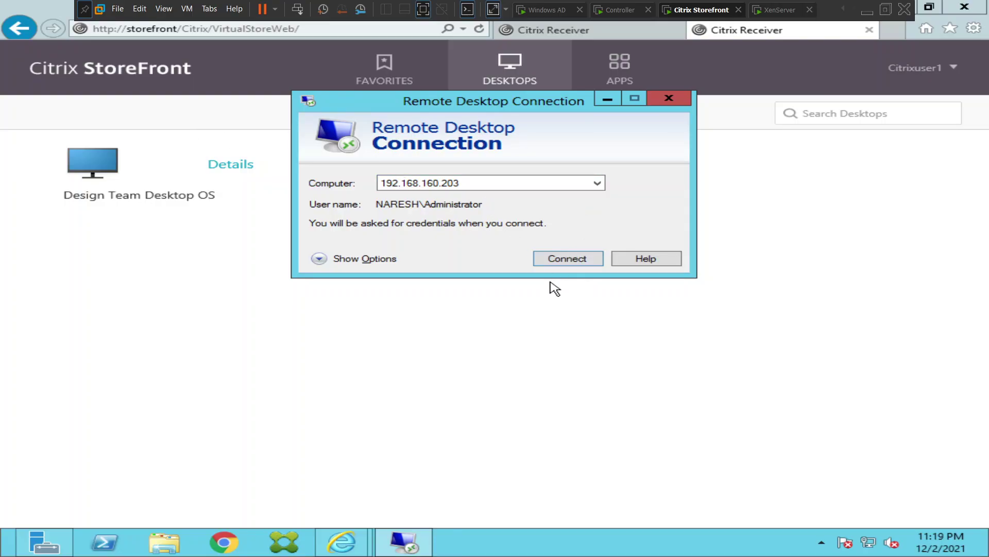
left_click(557, 264)
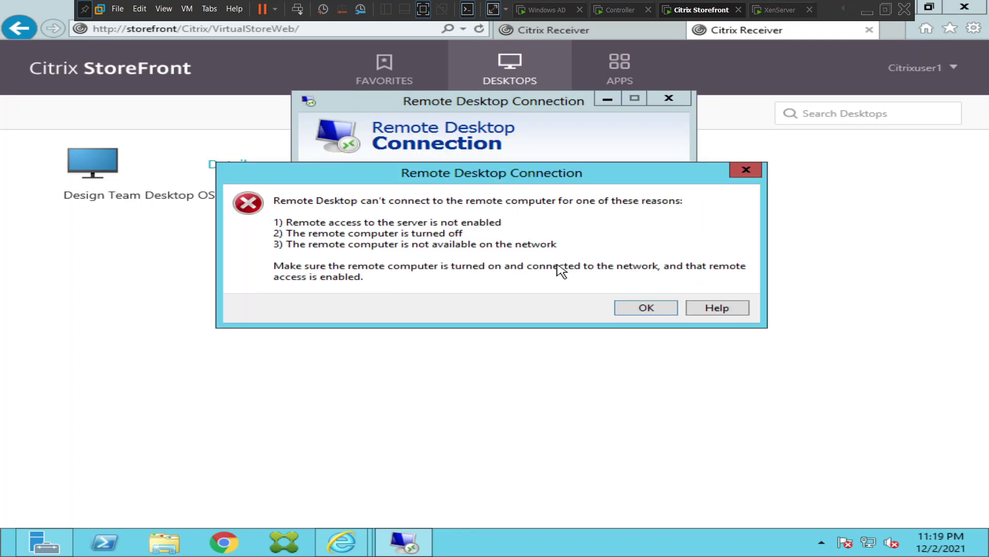
- Dismiss the connection message, retry the remote desktop connection to 192.168.160.203 and close the repeated message
left_click_drag(535, 174, 550, 266)
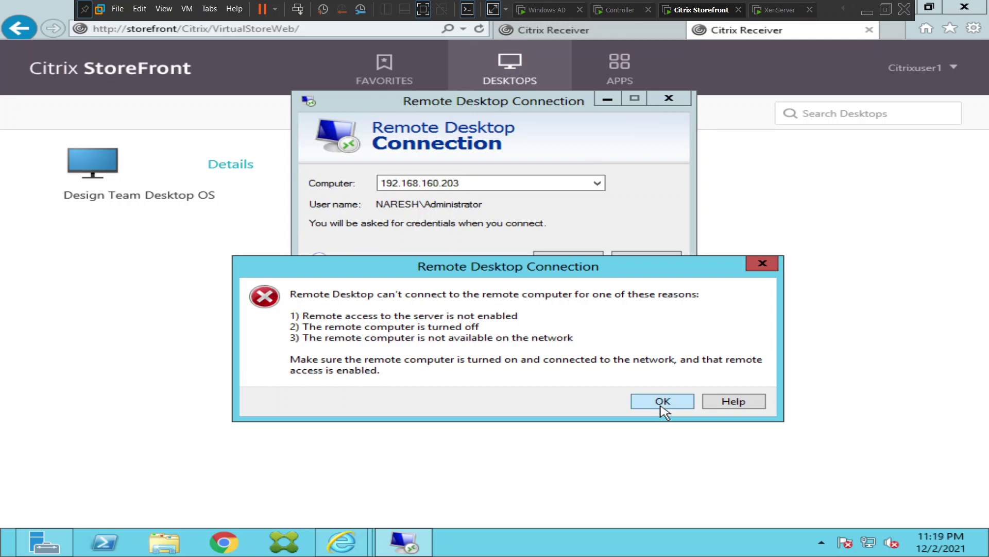
left_click(663, 403)
left_click(567, 264)
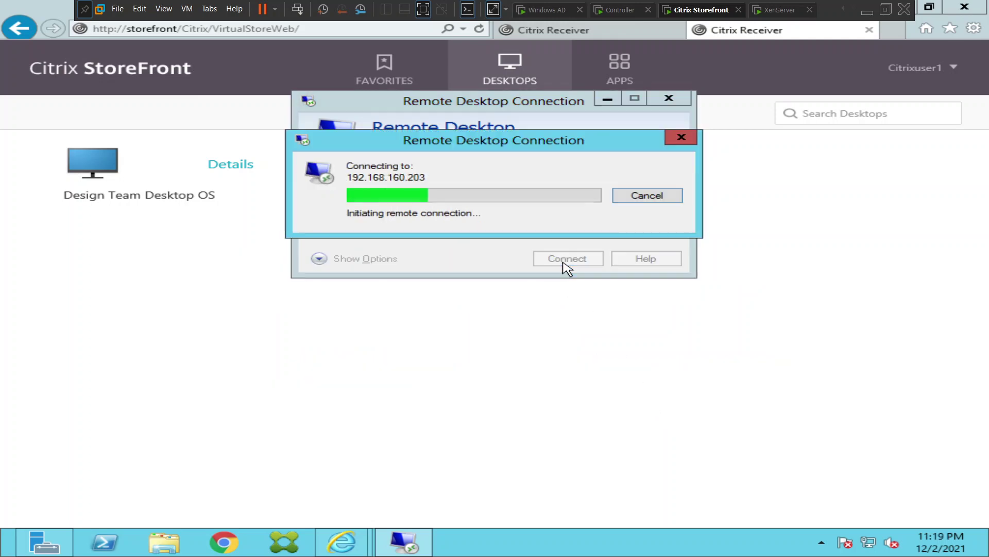
left_click(644, 307)
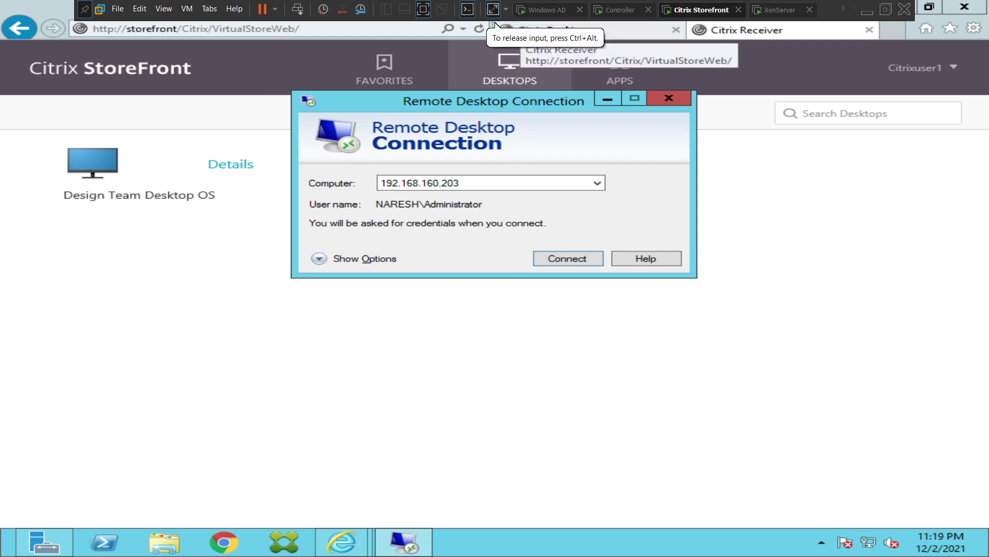
- Check the VDI03 console in XenCenter on the Controller machine and return to the Citrix Storefront machine
left_click(608, 13)
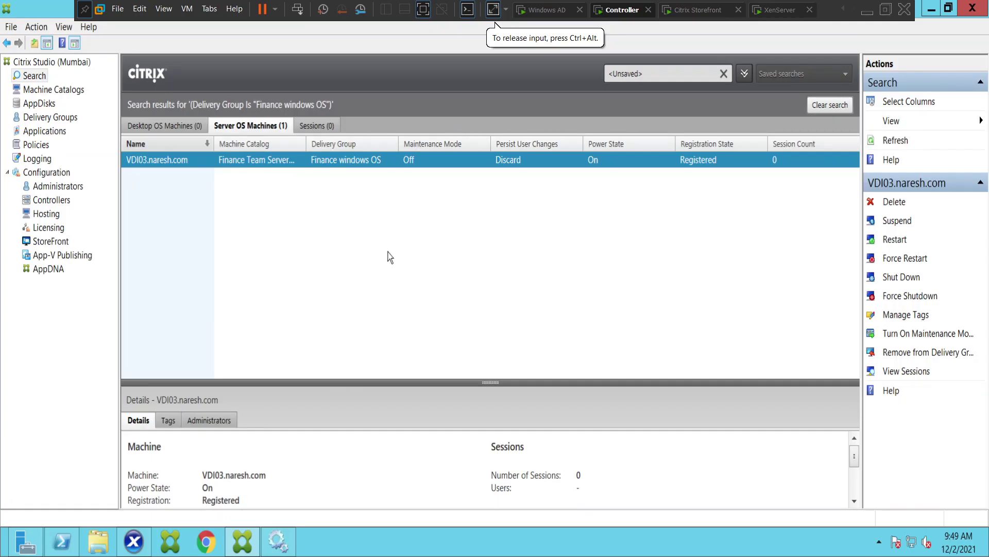
left_click(134, 541)
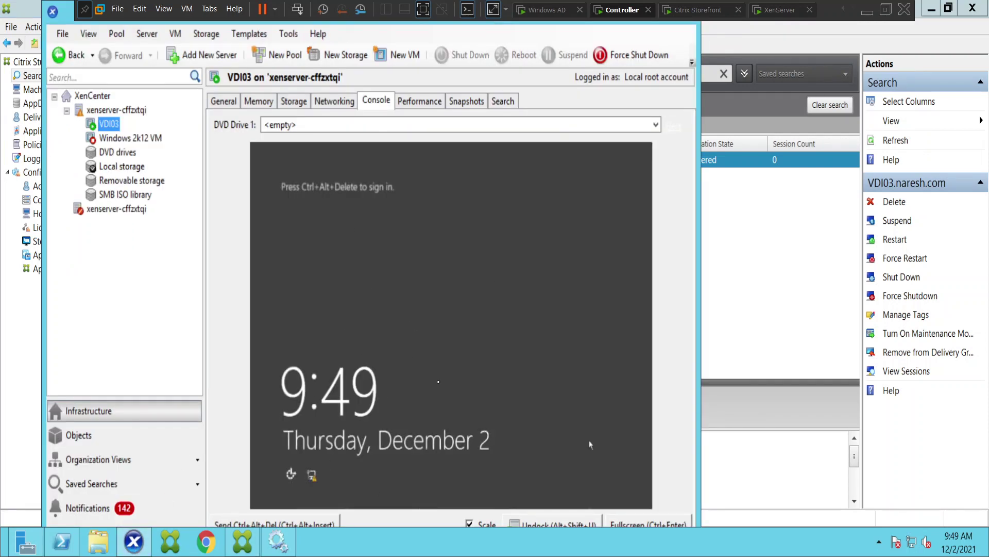
left_click(702, 13)
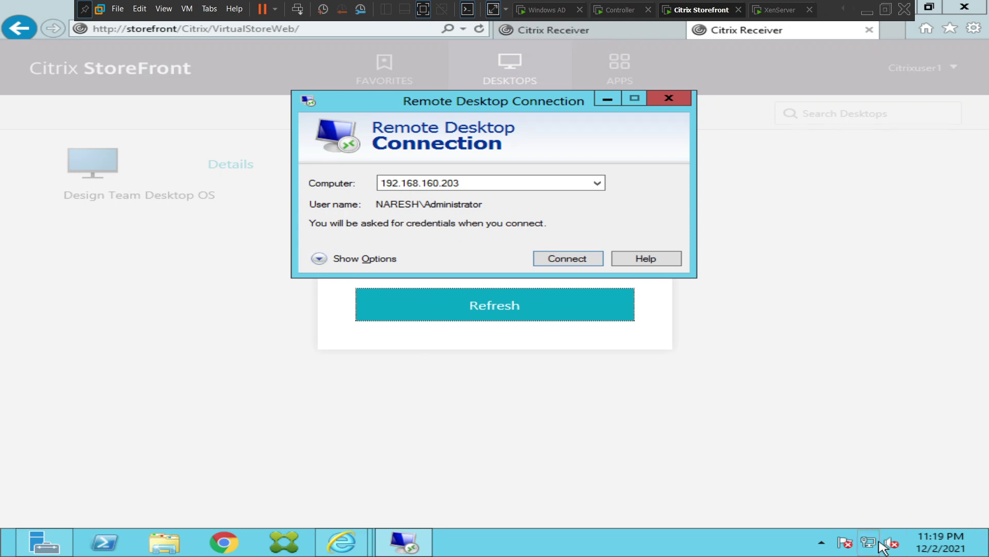
- Show the desktop, search the apps for cmd and open Command Prompt
left_click(987, 554)
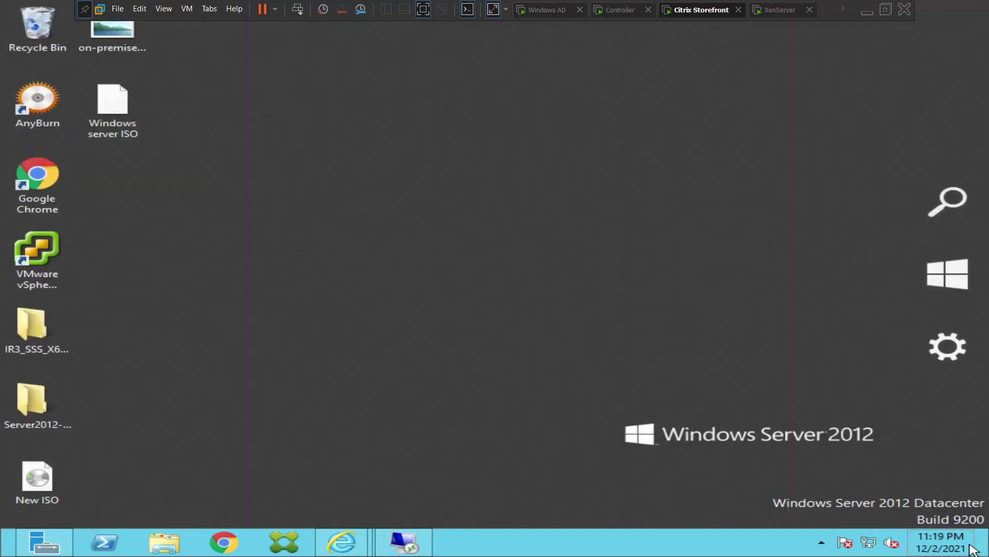
mouse_move(987, 554)
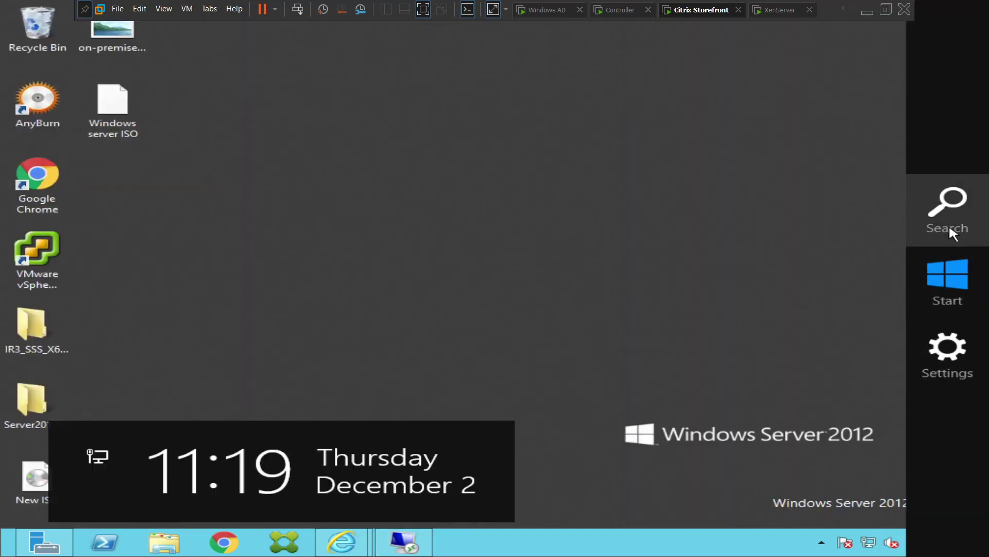
left_click(947, 222)
type("cmd")
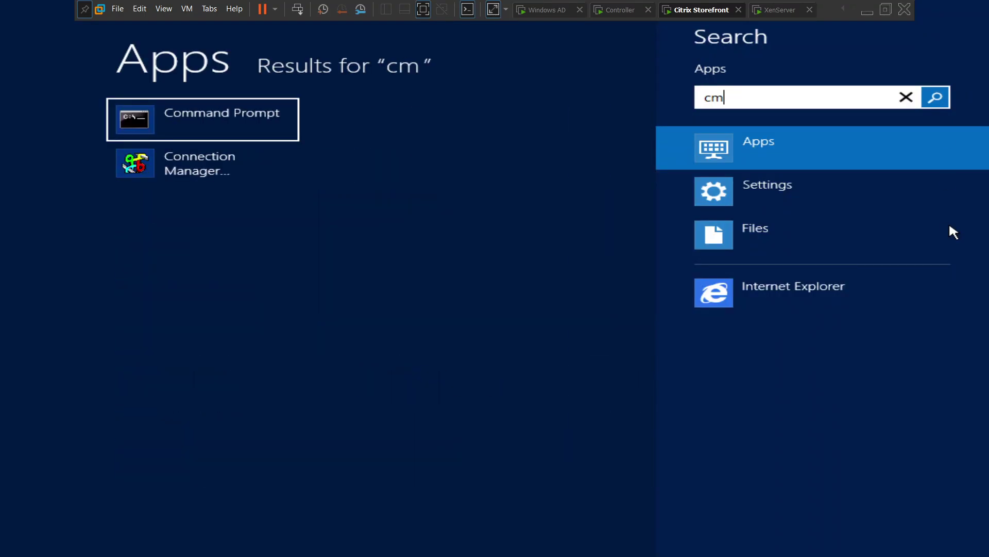
left_click(188, 114)
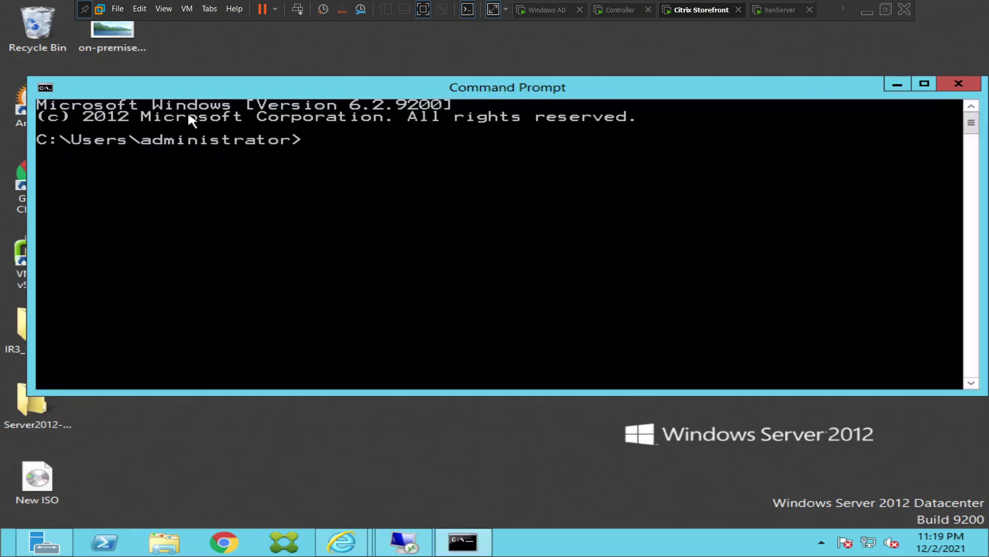
left_click_drag(388, 88, 581, 201)
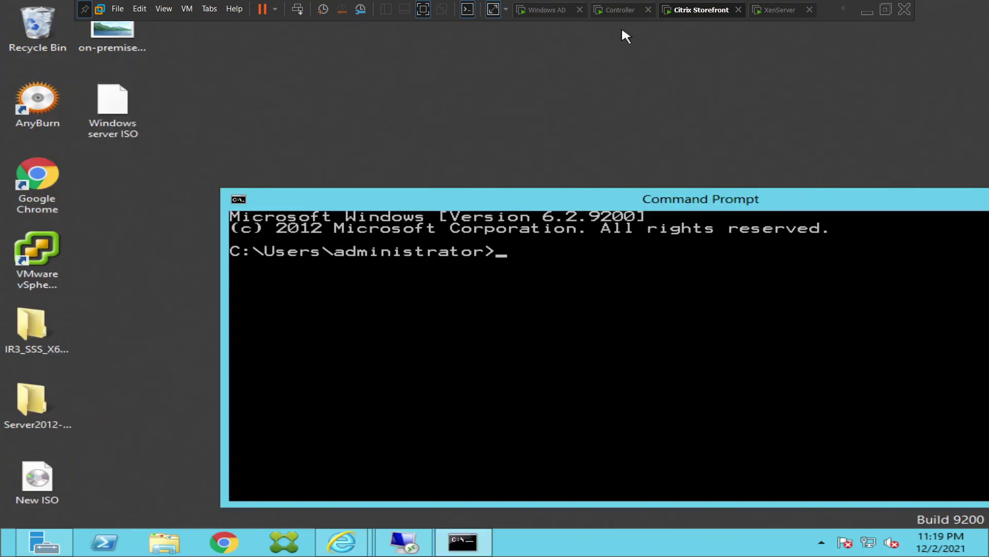
- Check the remote computer's address in Remote Desktop Connection and ping 192.168.160.203 continuously with the -t option
left_click(403, 544)
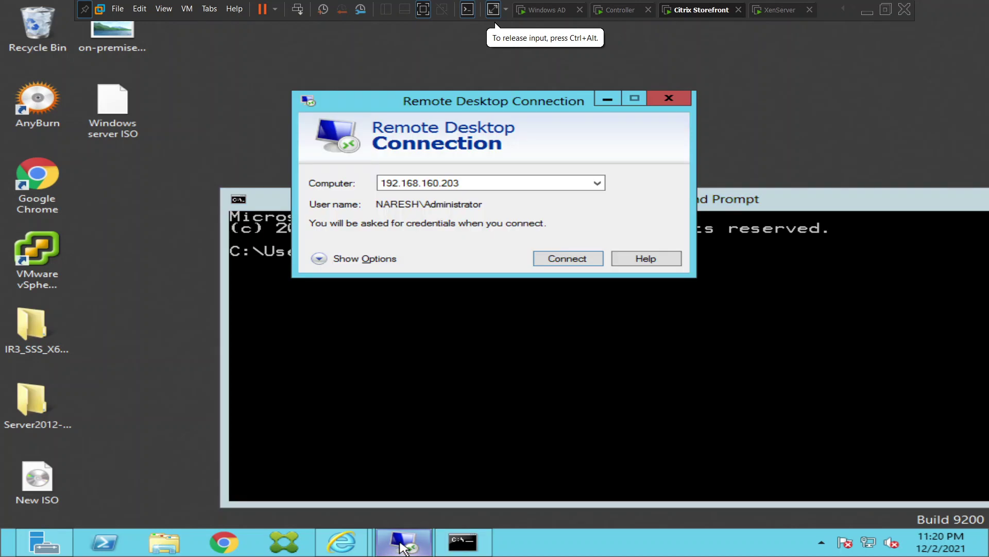
left_click(403, 543)
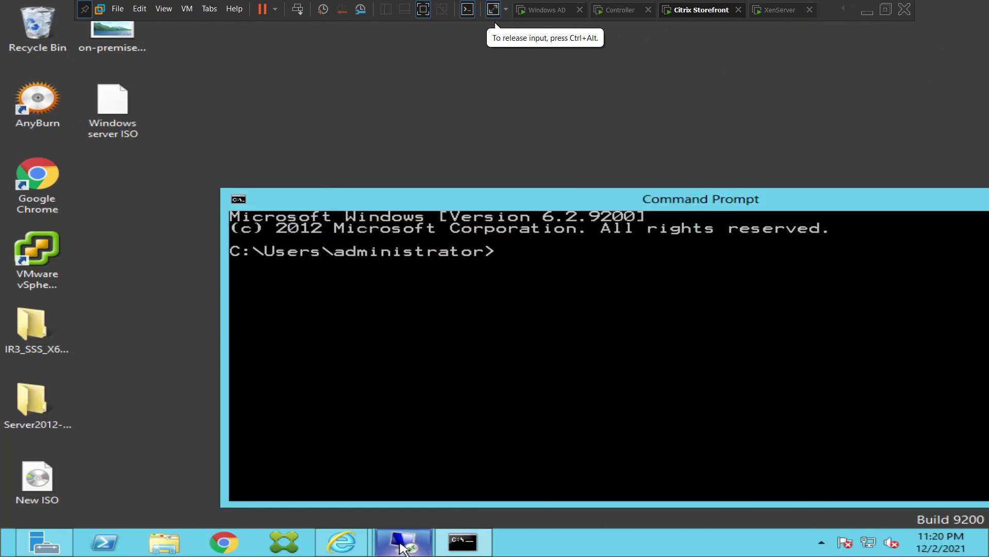
type("p")
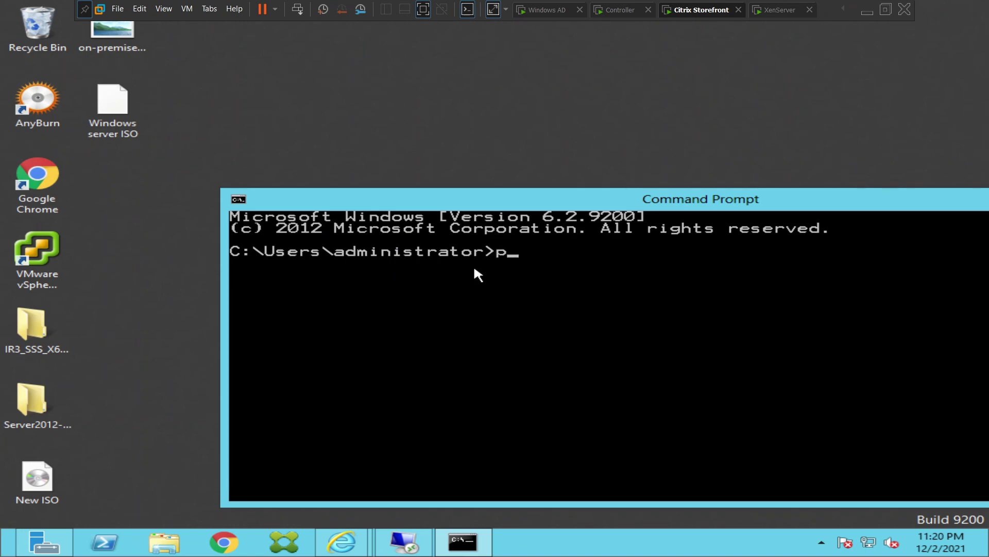
type("ing 192.1")
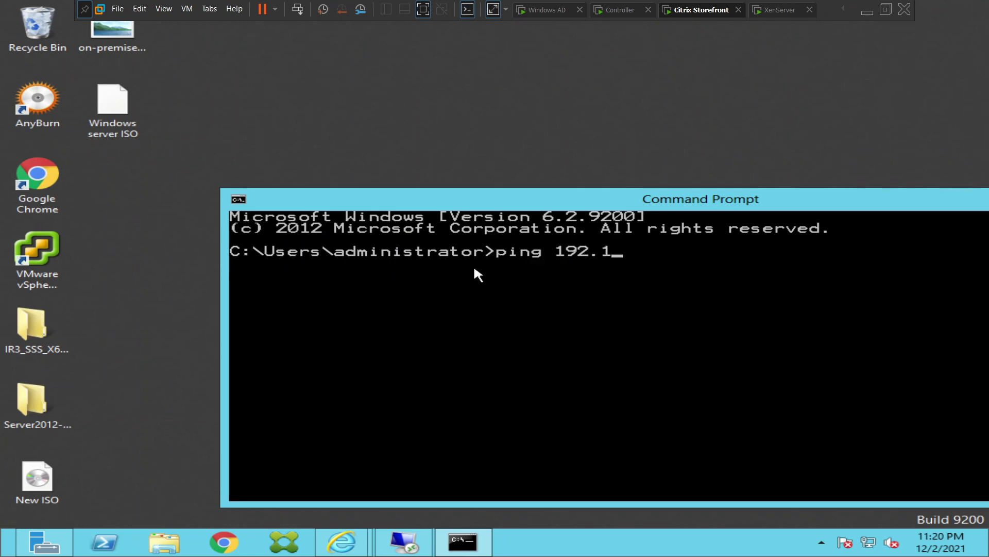
type("68.160.203 -t")
key("Return")
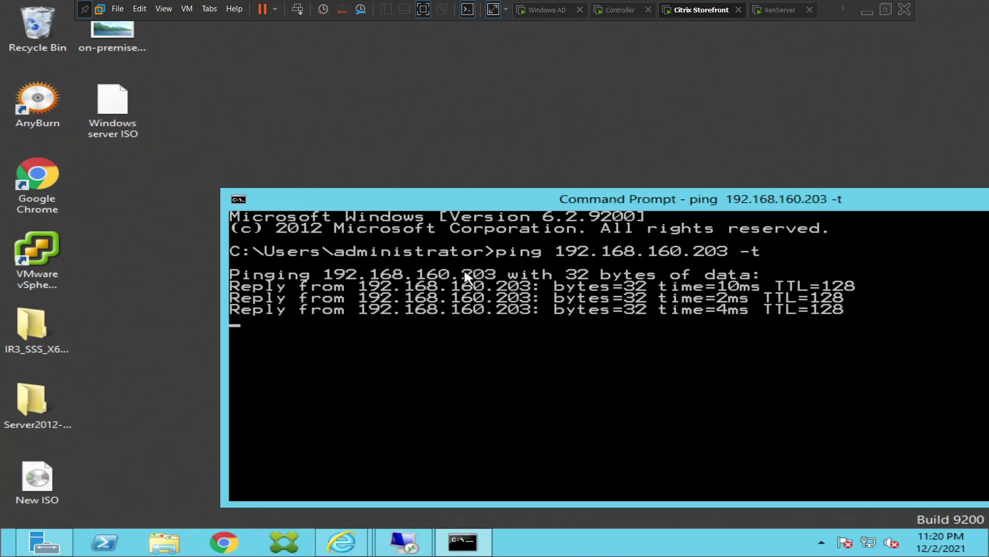
left_click_drag(524, 201, 391, 93)
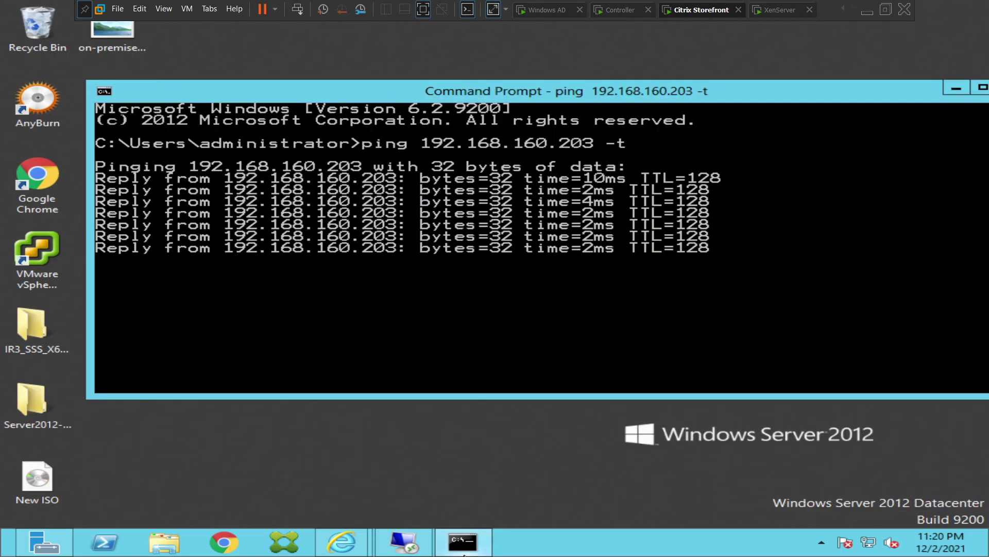
mouse_move(466, 547)
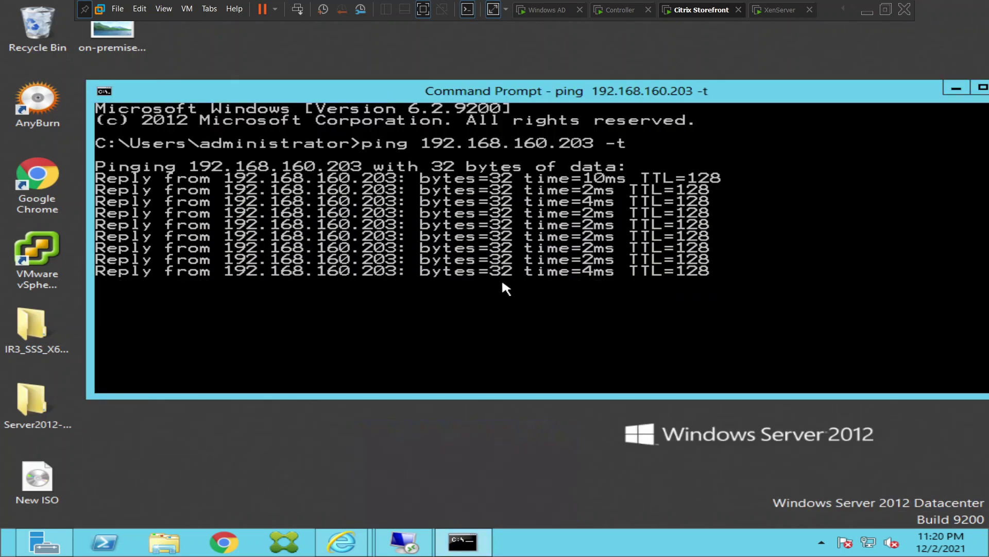
- Bring Remote Desktop Connection in front of the running ping and place it so the replies can be compared
left_click(406, 547)
left_click_drag(423, 102, 430, 253)
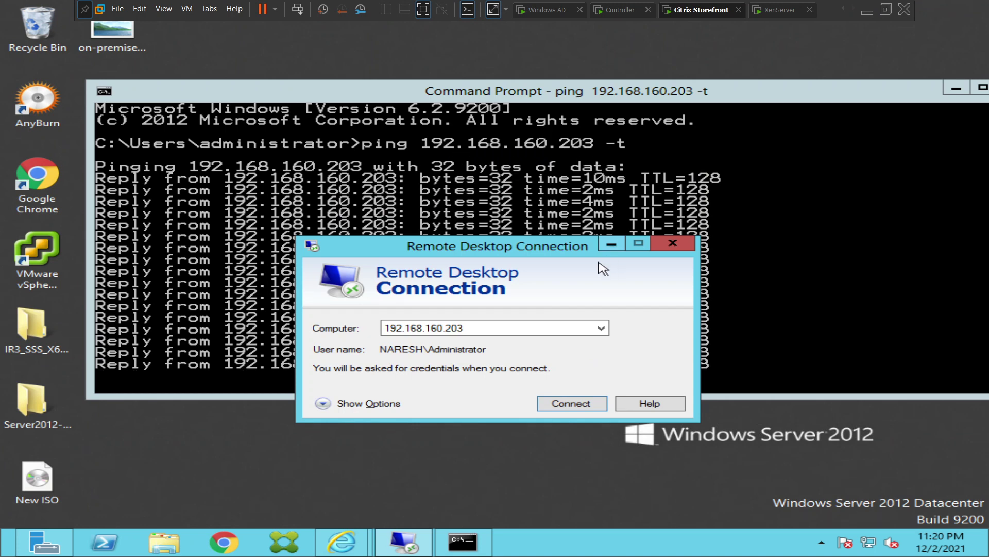
left_click_drag(496, 254, 503, 337)
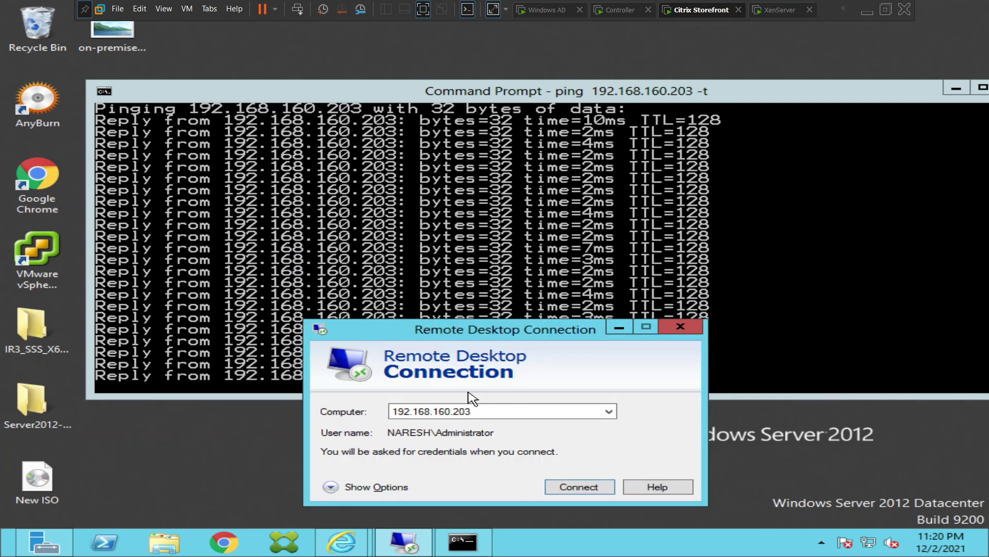
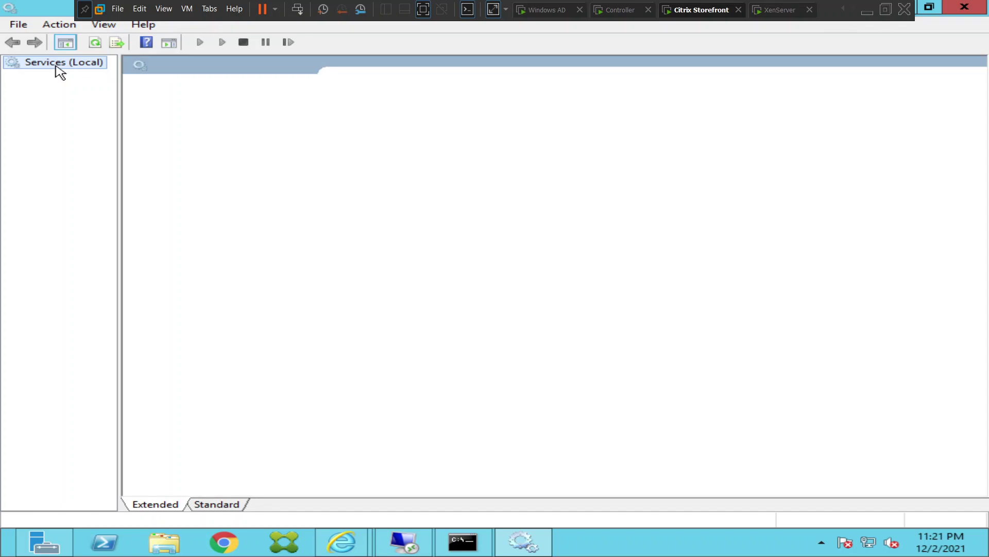
- Try to connect the Services console to the other computer vdi03.naresh.com and dismiss the message
right_click(56, 66)
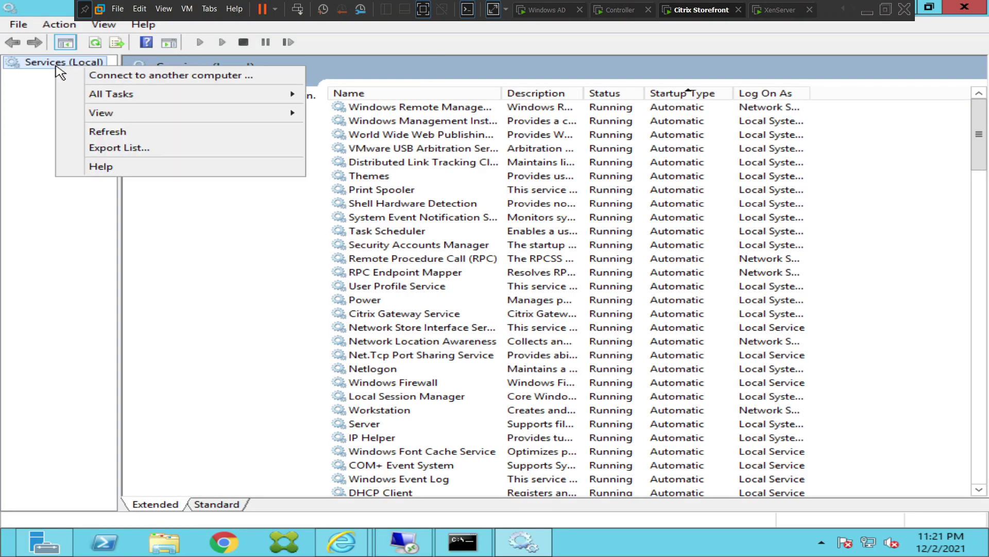
left_click(178, 77)
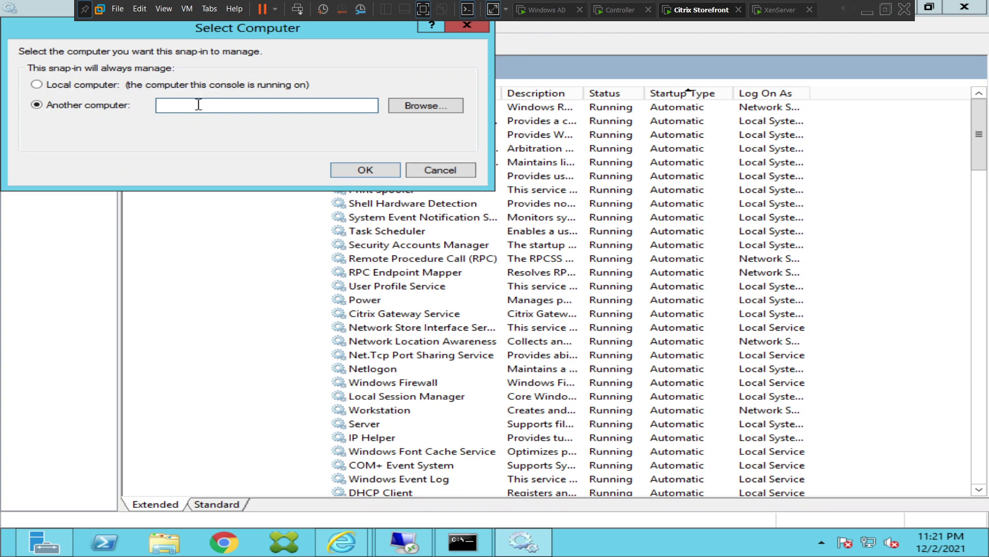
type("vdi03.naresh.com")
left_click(366, 169)
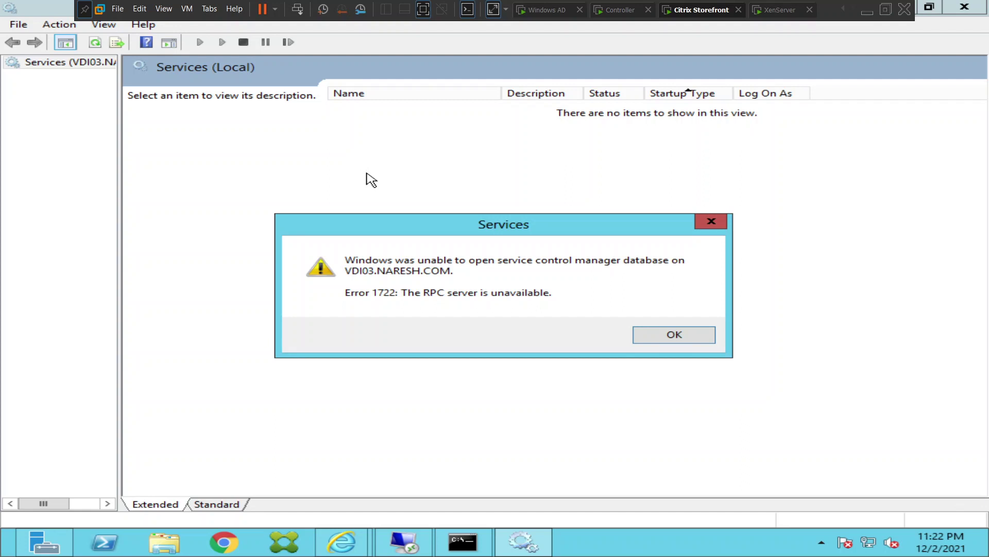
left_click(700, 338)
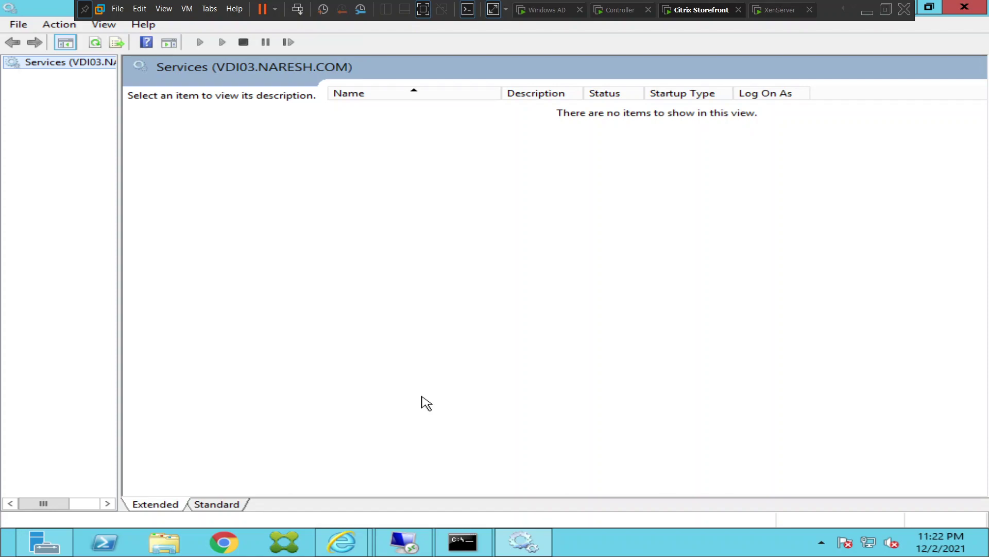
- Switch to the Controller machine, maximize XenCenter and show the VDI03 console in full screen
left_click(615, 13)
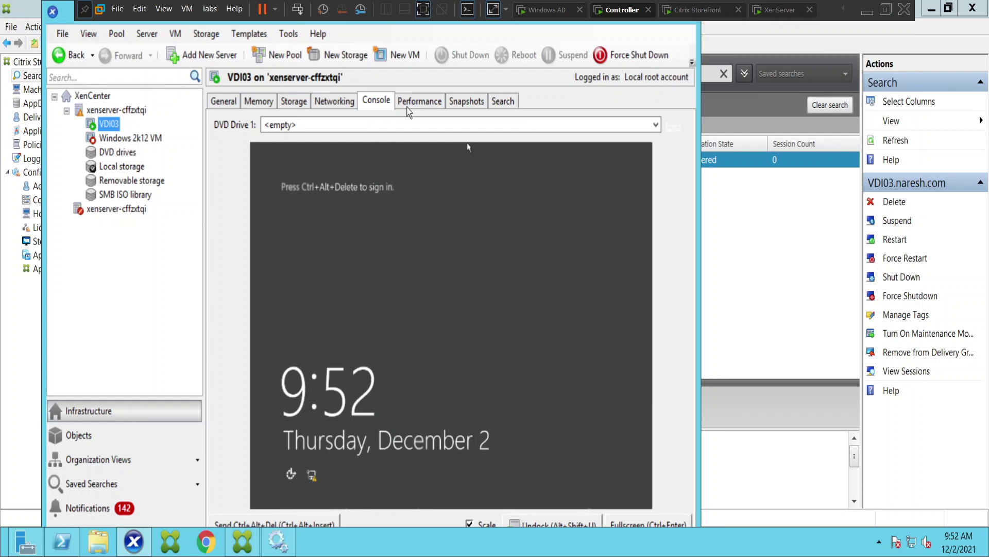
double_click(65, 21)
left_click(704, 154)
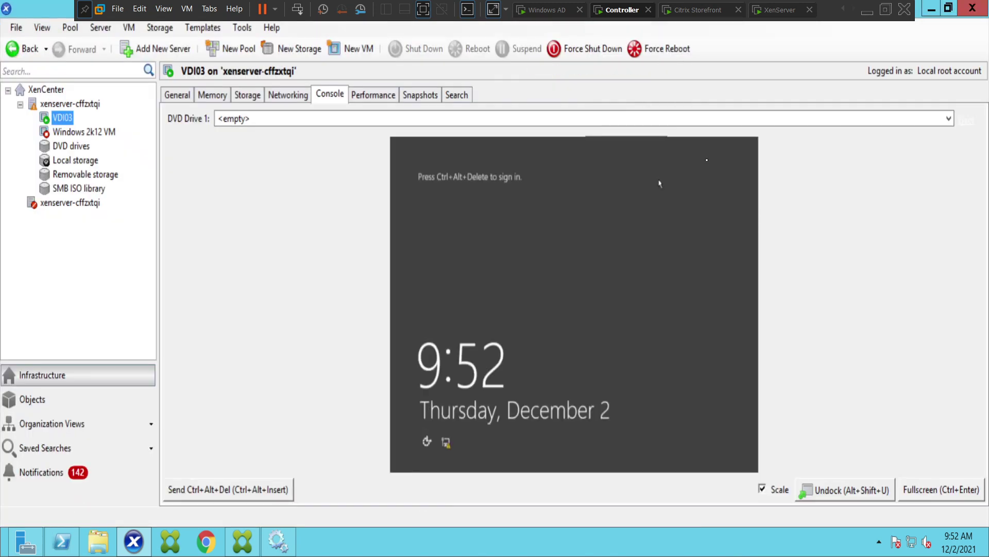
left_click(938, 492)
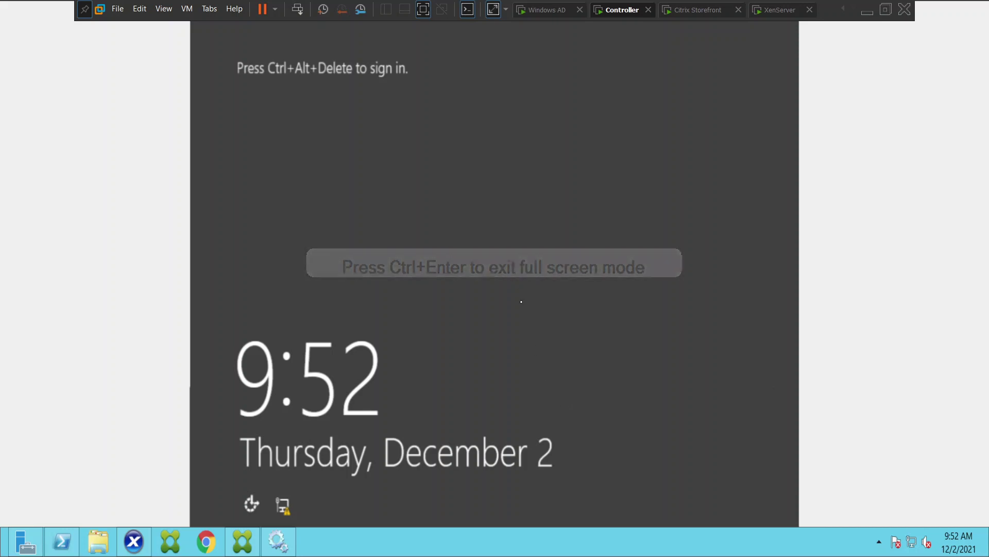
- Leave the Controller's security options and try to sign in to VDI03 as naresh.com\administrator with the account password
key("ctrl+alt+Delete")
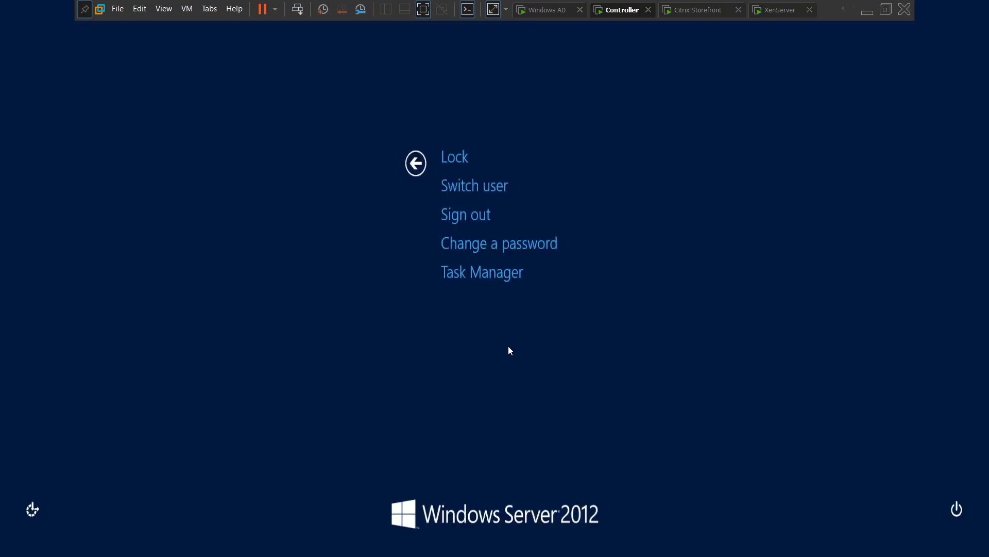
left_click(415, 163)
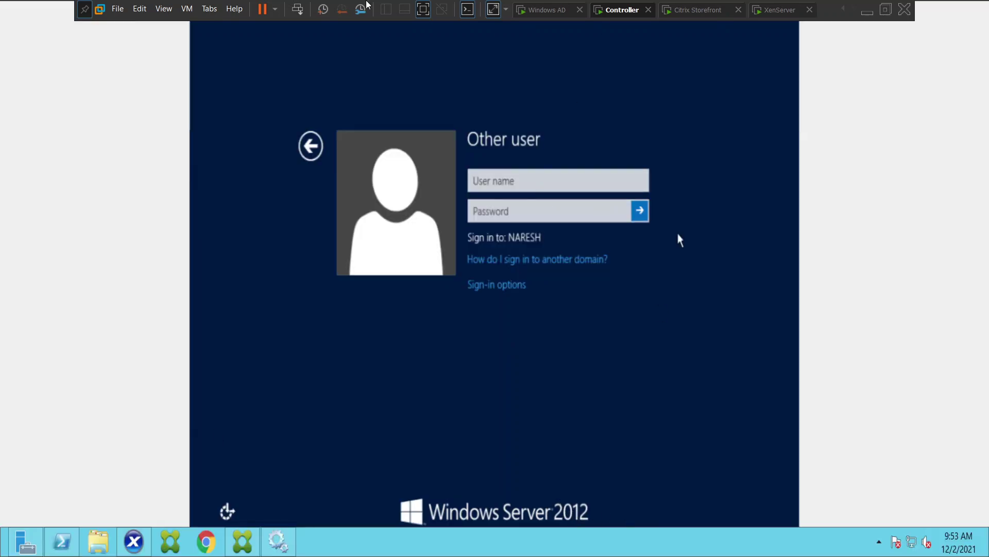
left_click(525, 179)
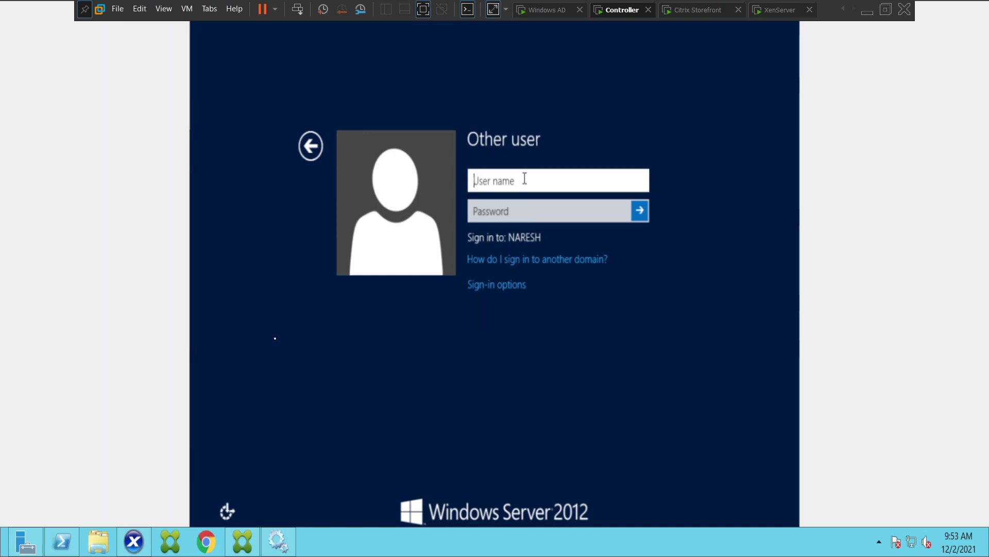
type("naresh.com\\admi")
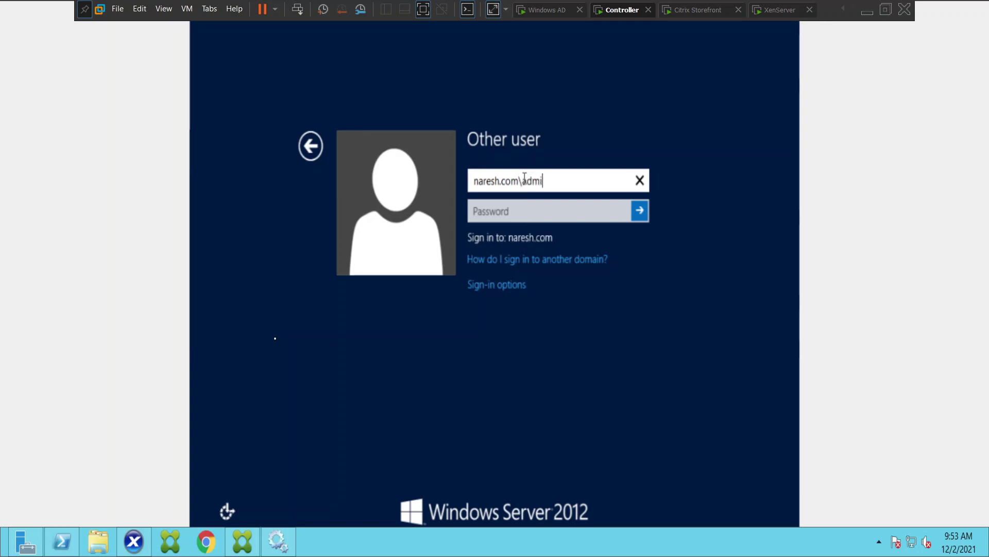
type("nistrator")
key("Tab")
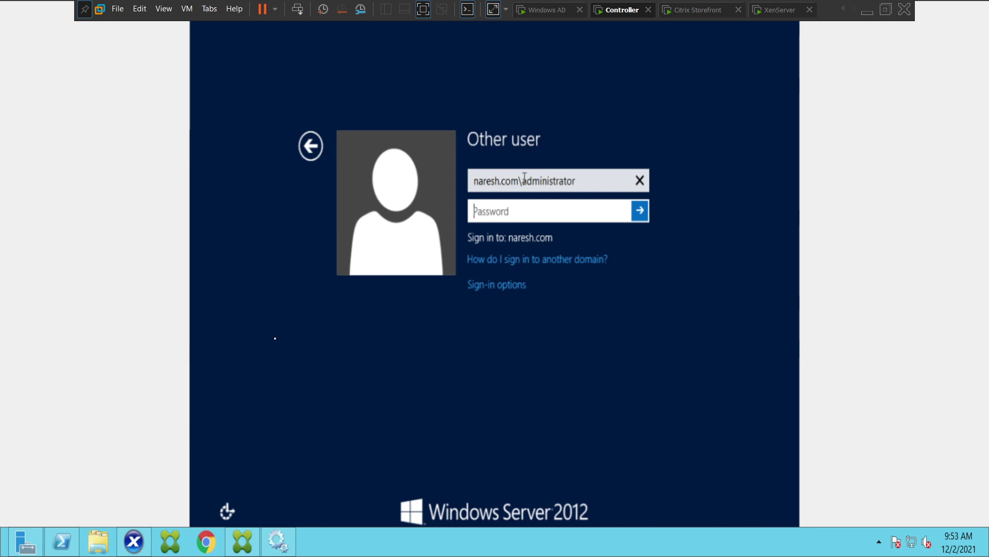
type("•••••••••••••••")
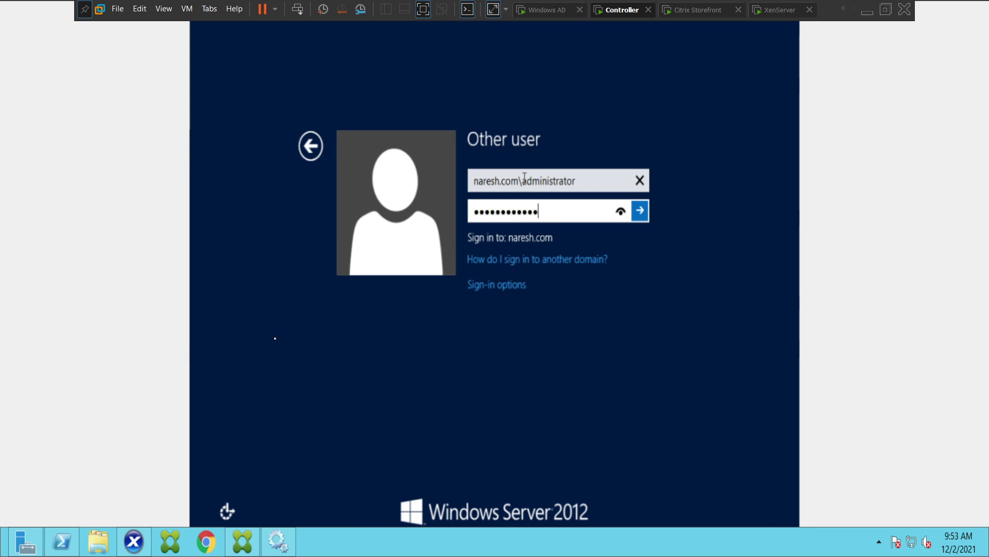
key("Return")
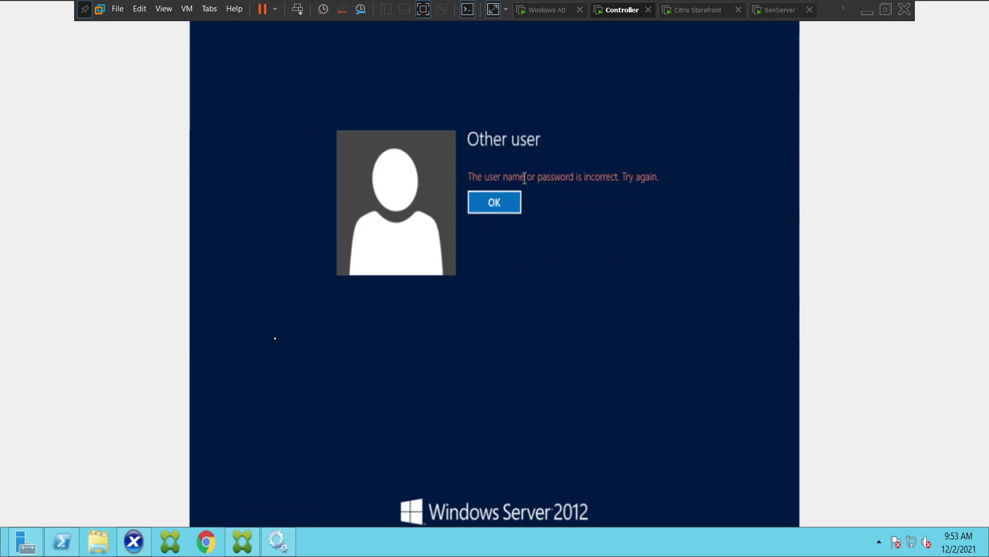
- Dismiss the sign-in error, sign in to VDI03 as naresh.com\administrator with the account password, and show the desktop
key("Return")
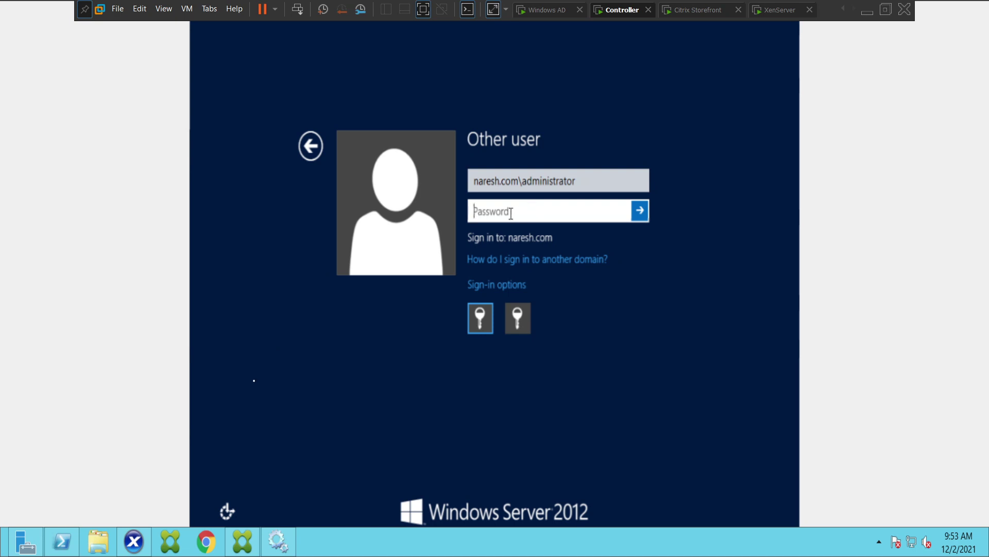
type("••••••••••••")
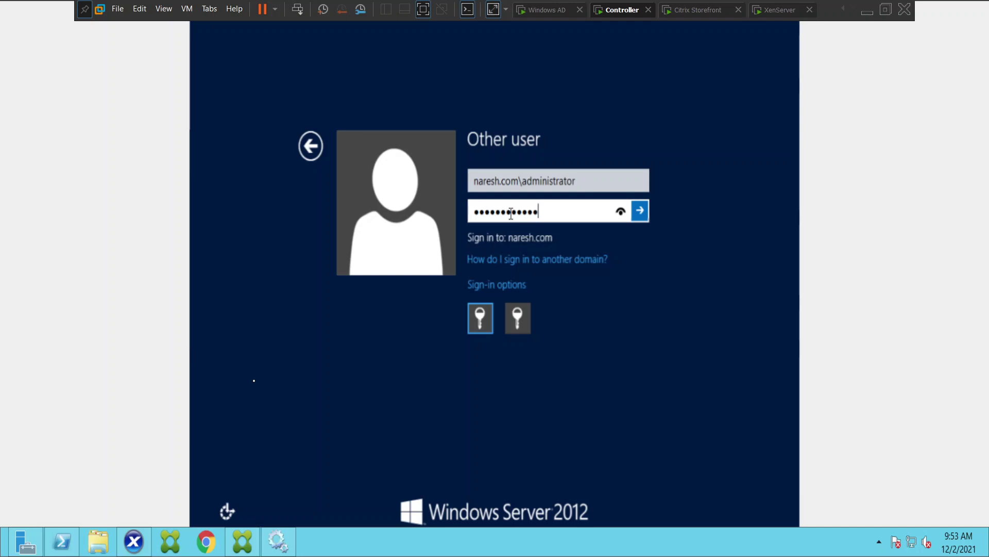
key("Return")
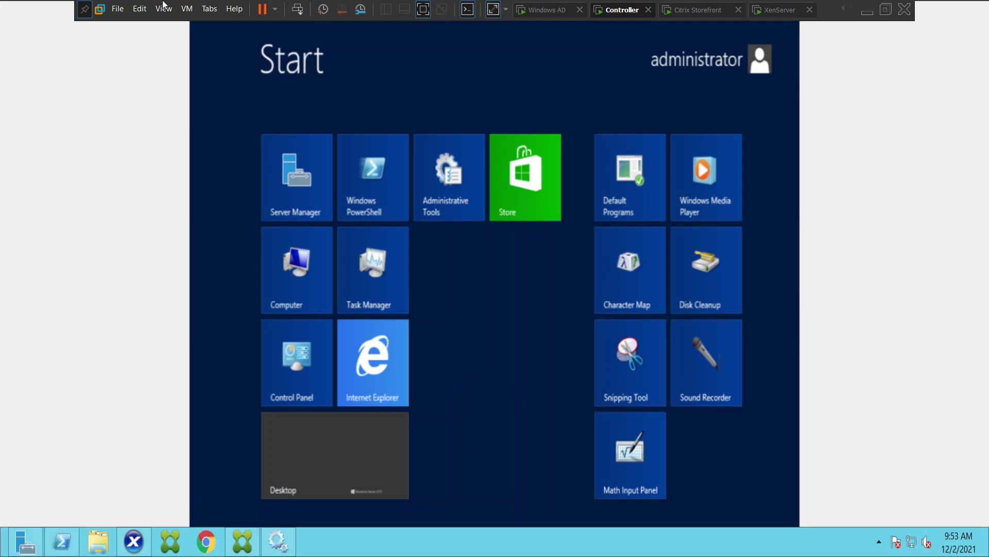
scroll(670, 413, "down", 1)
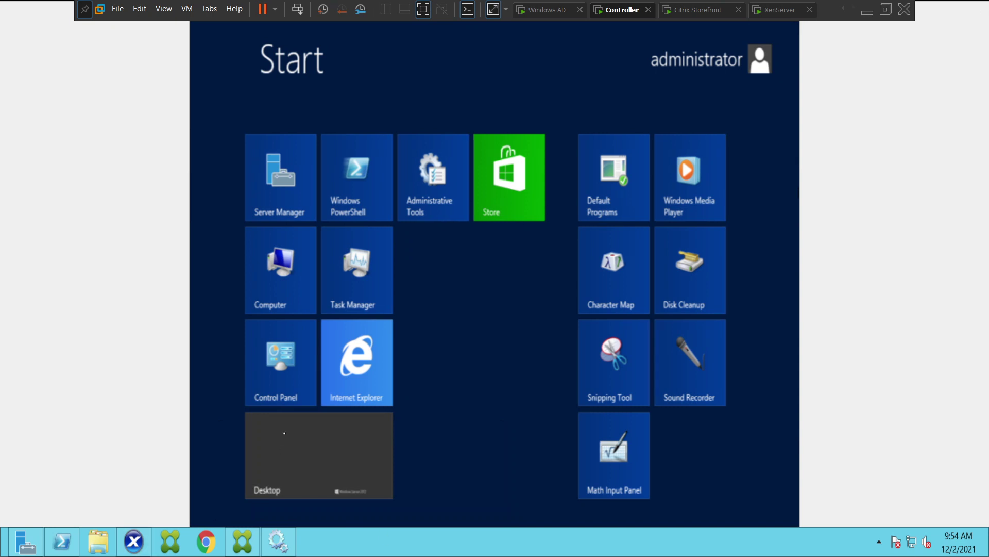
left_click(317, 451)
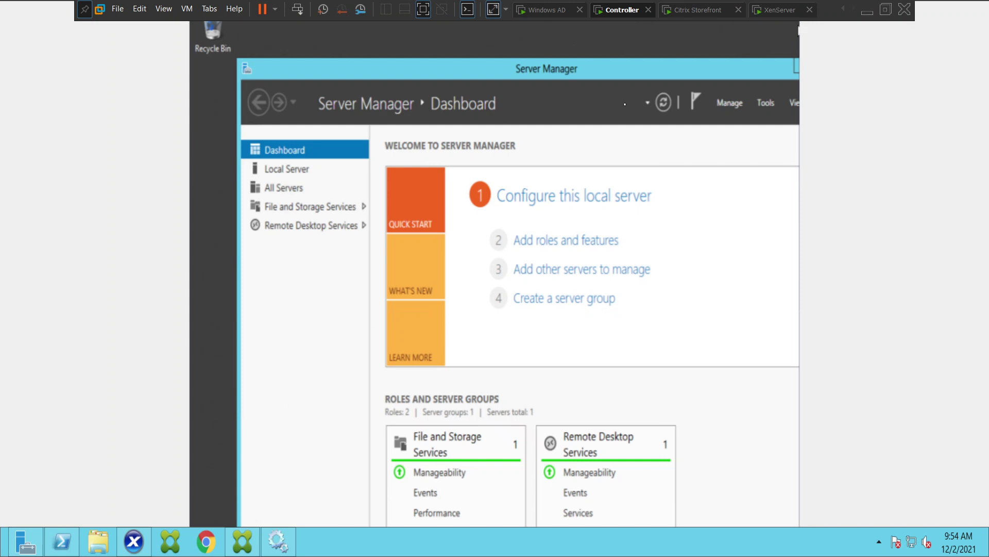
- Search the VDI03 apps for "servi", open the Services console and maximize it
mouse_move(799, 25)
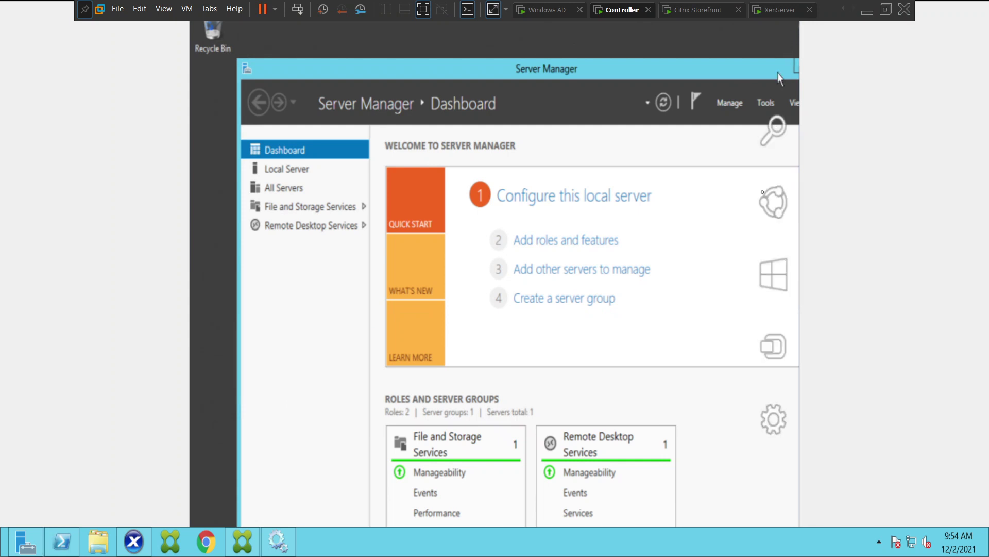
key("super+q")
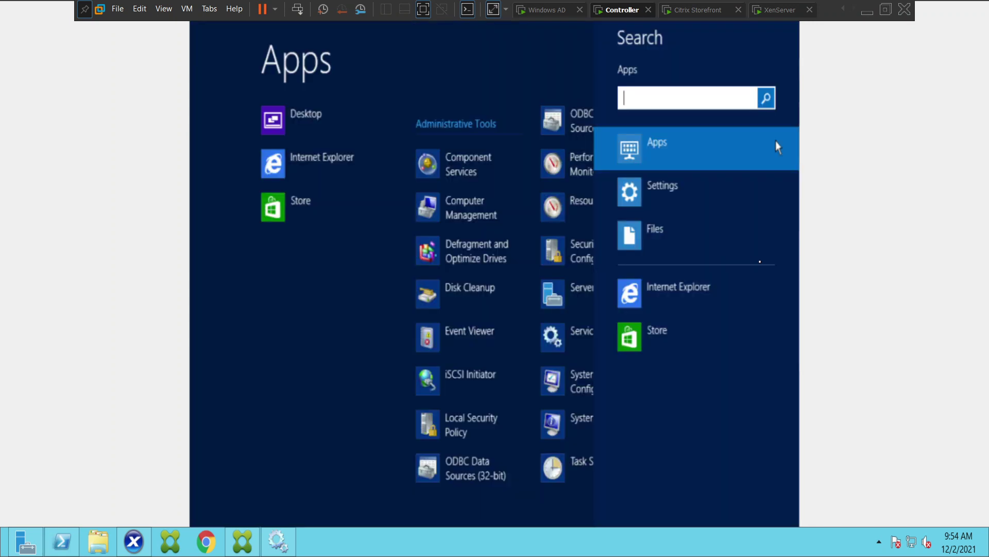
type("servi")
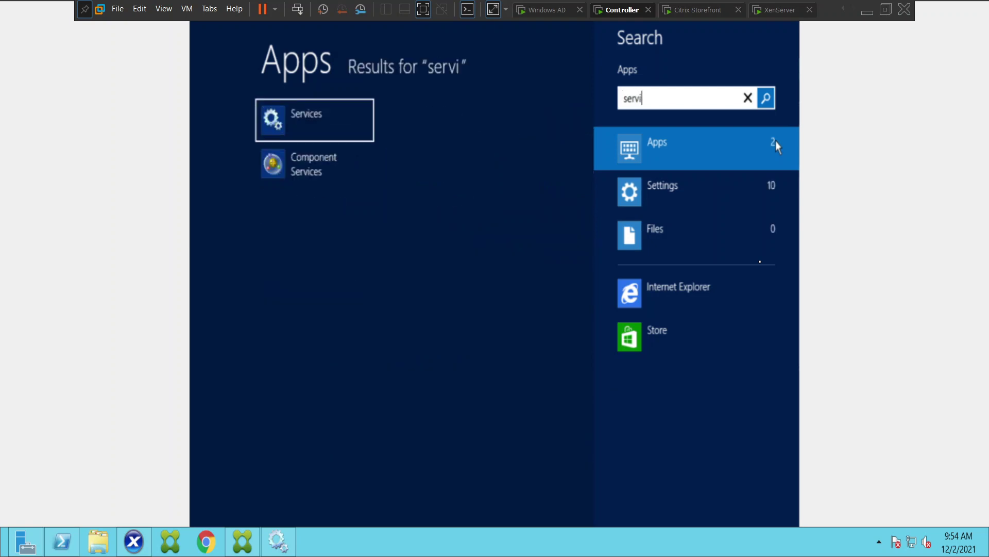
mouse_move(190, 139)
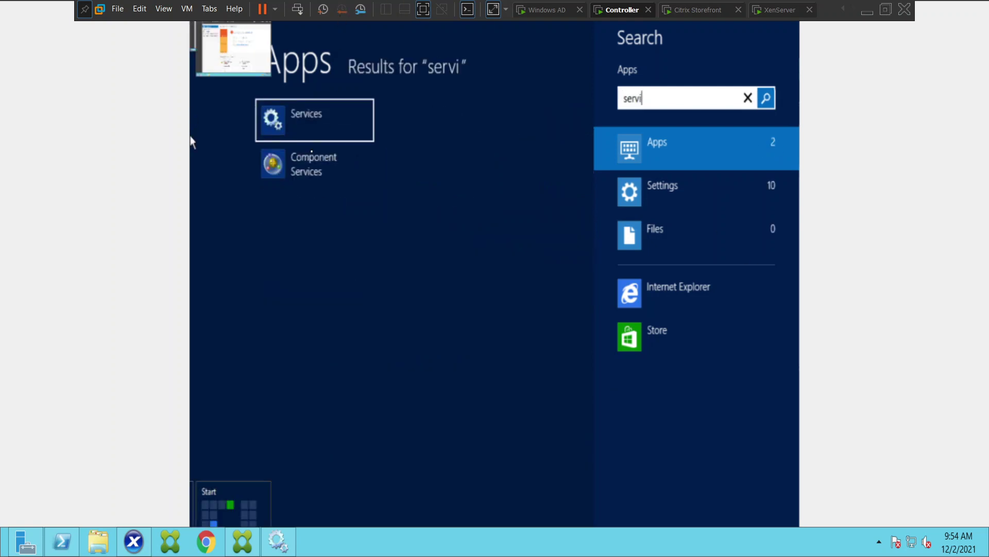
left_click(336, 143)
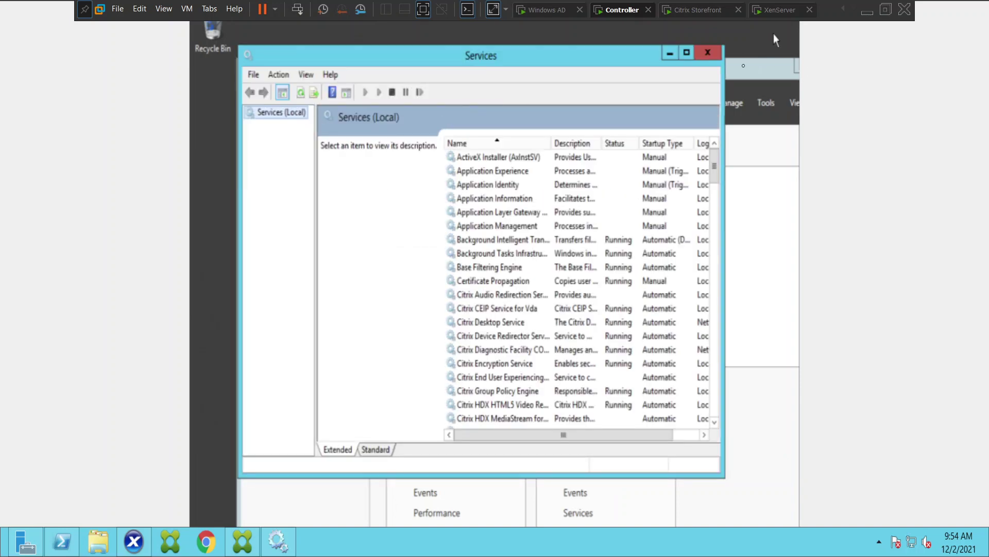
left_click(690, 52)
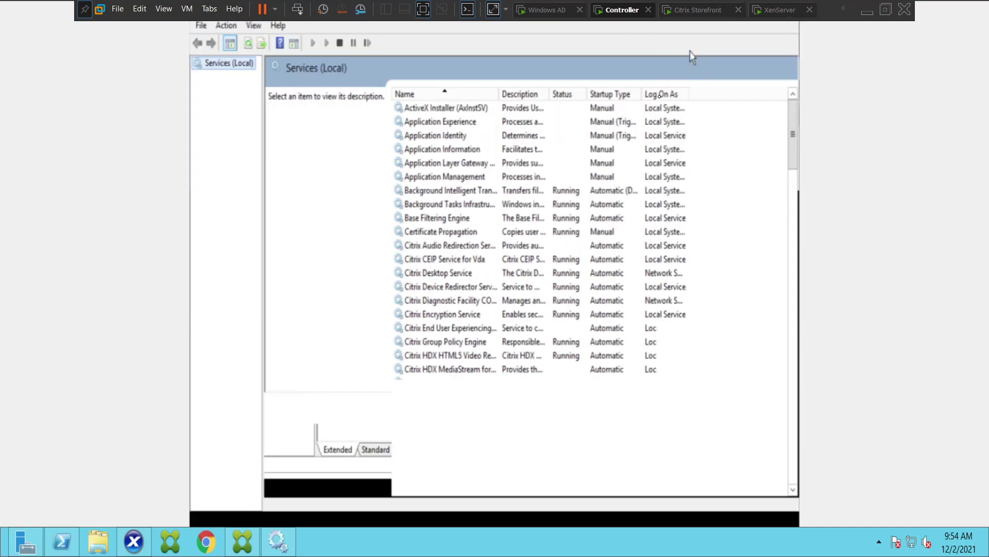
- Sort the services by startup type and check the status of the automatic ones, including Citrix Pvs for VMs agent and Windows Firewall
left_click(615, 95)
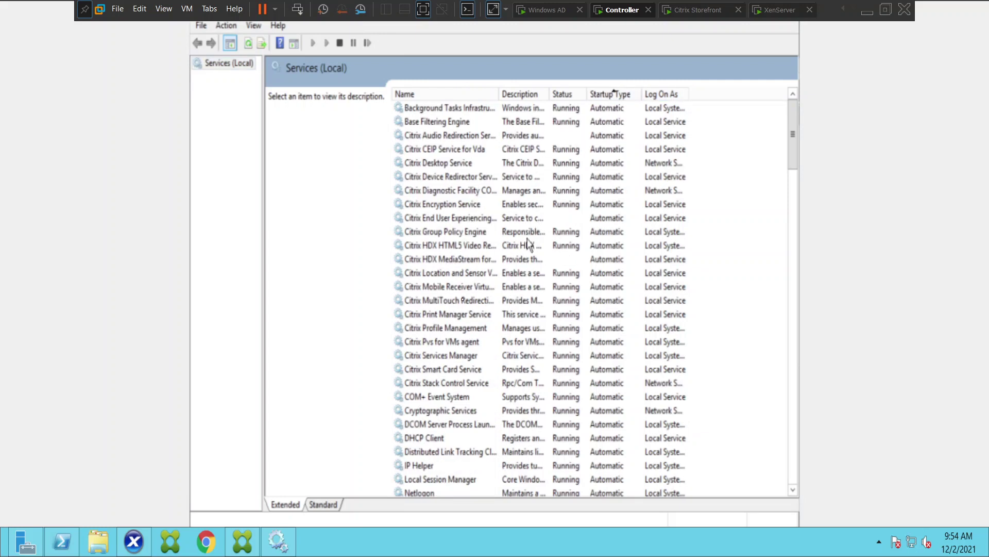
left_click(469, 344)
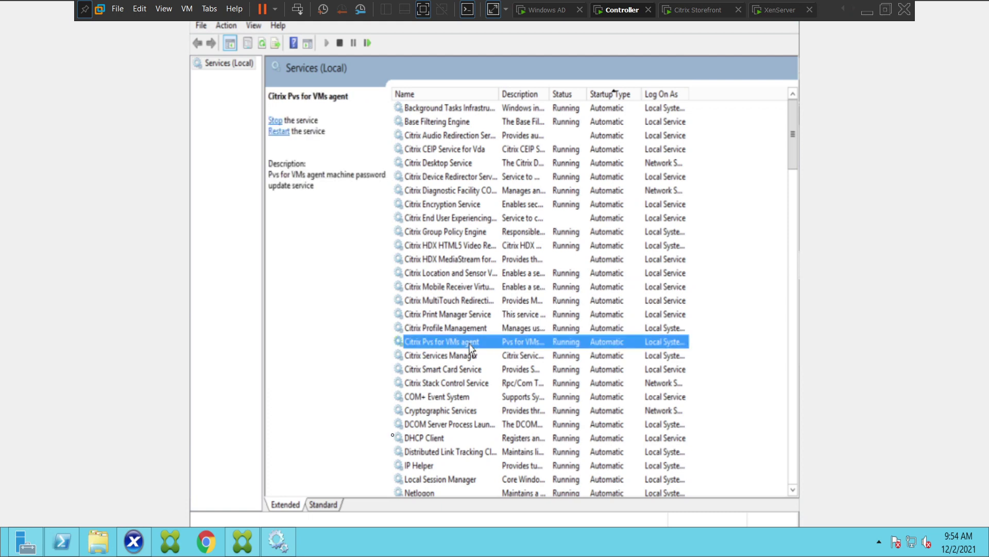
key("r")
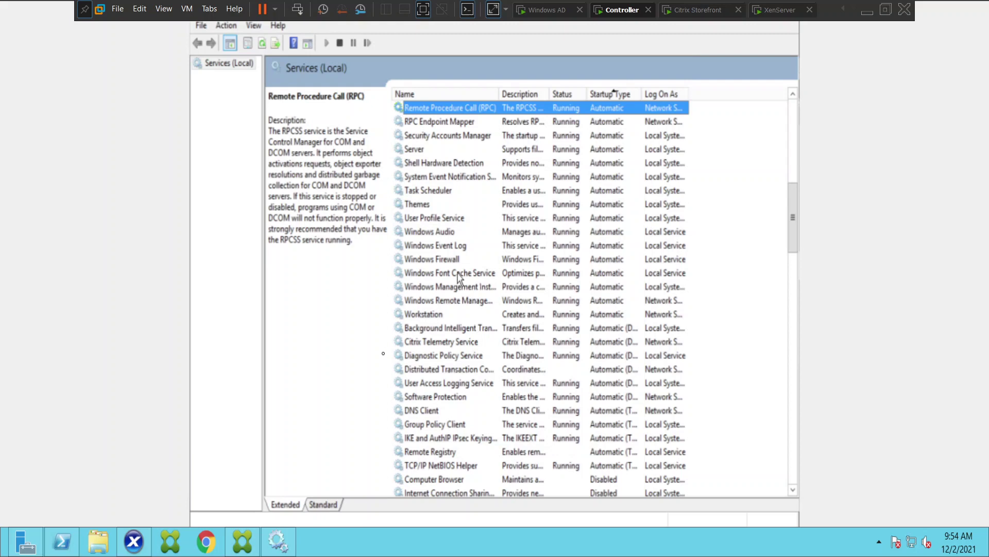
left_click(476, 259)
scroll(477, 259, "up", 3)
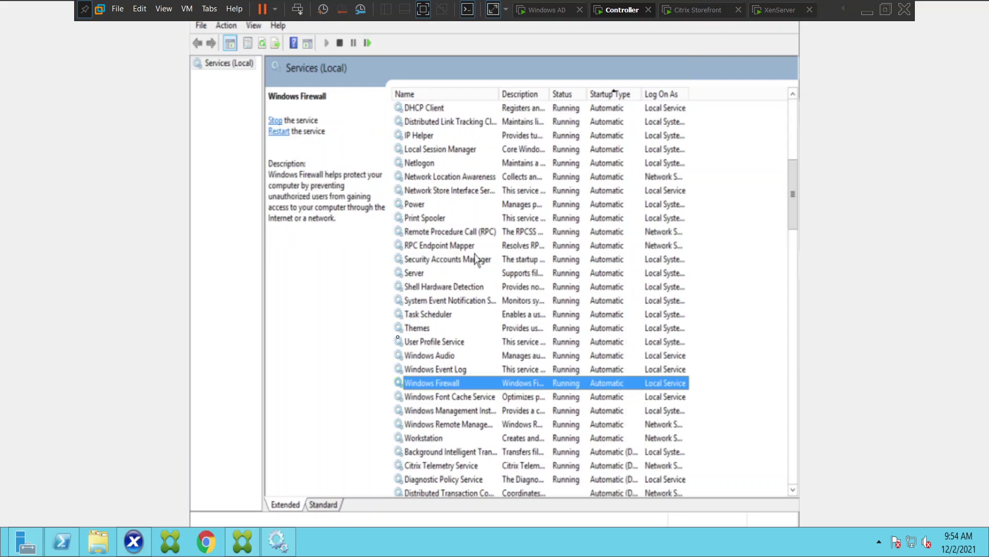
scroll(477, 259, "down", 6)
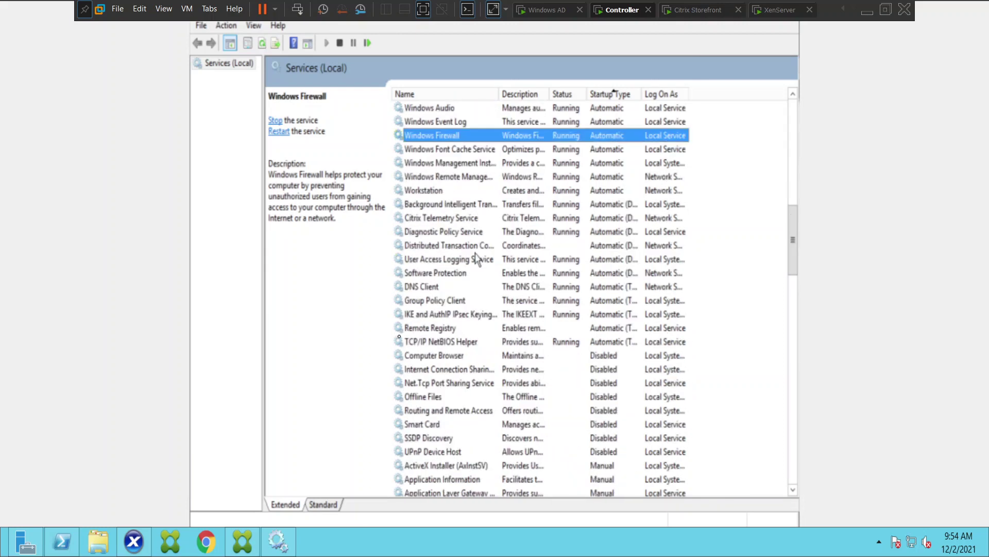
- Widen the Name column to check Remote Desktop Services among the manual services, and close the Services console
scroll(476, 259, "down", 9)
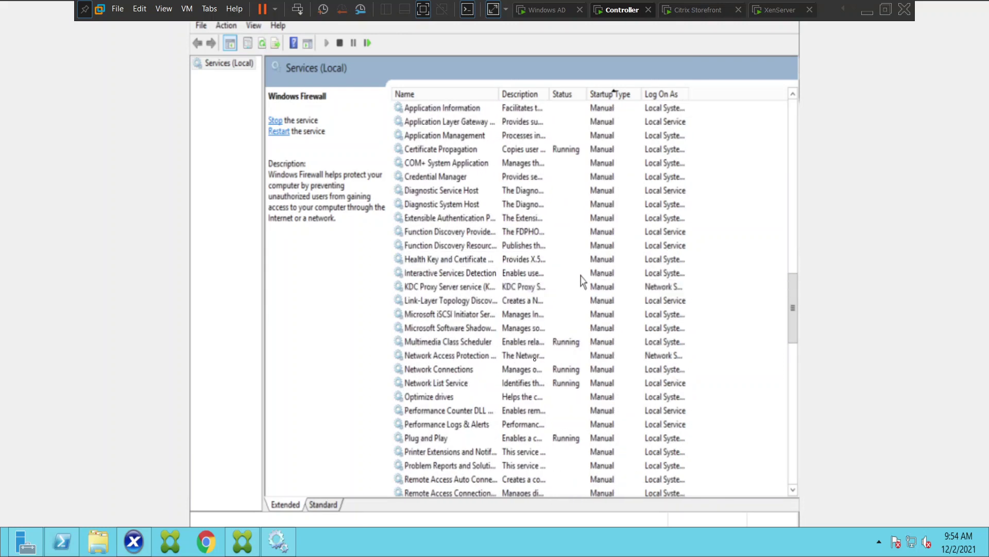
scroll(546, 268, "down", 13)
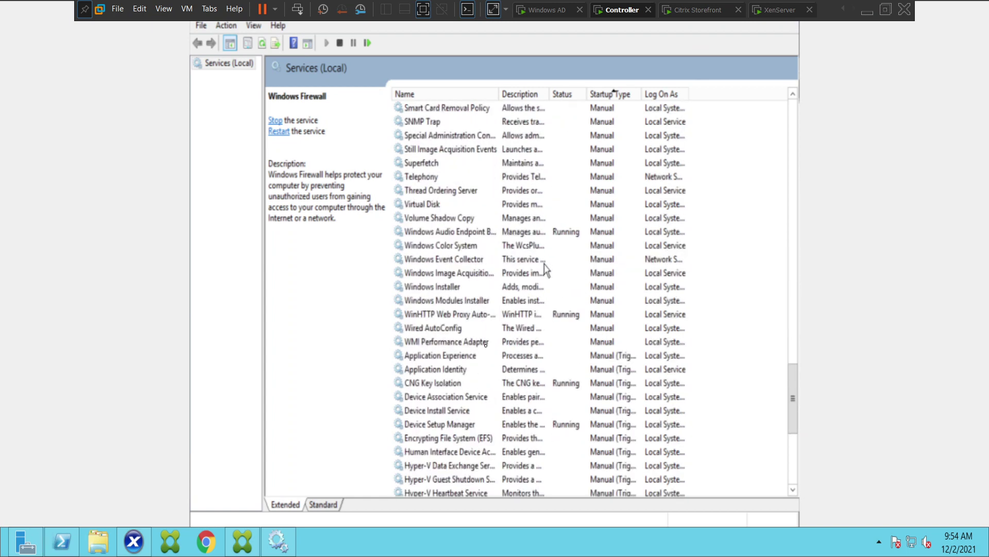
scroll(546, 269, "down", 7)
scroll(546, 269, "up", 9)
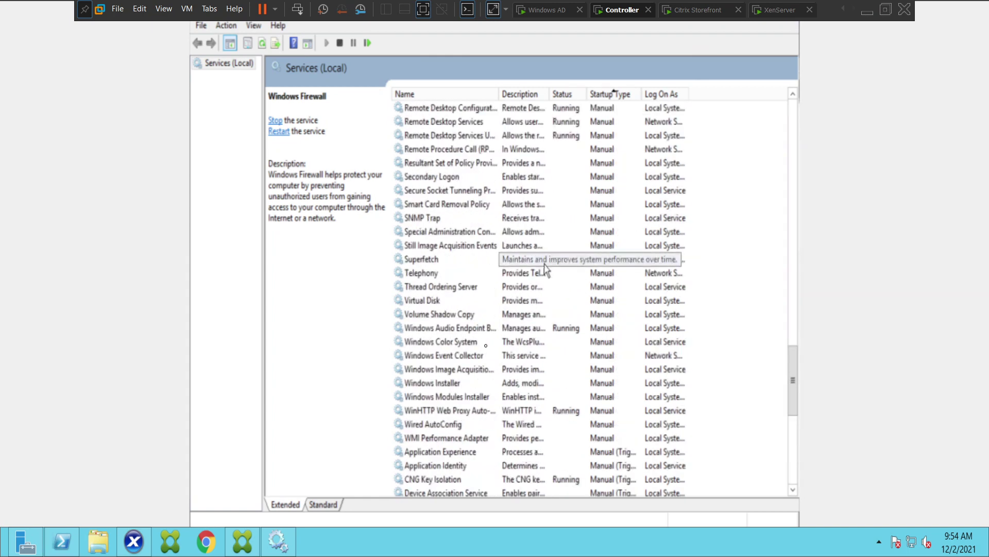
scroll(545, 268, "up", 3)
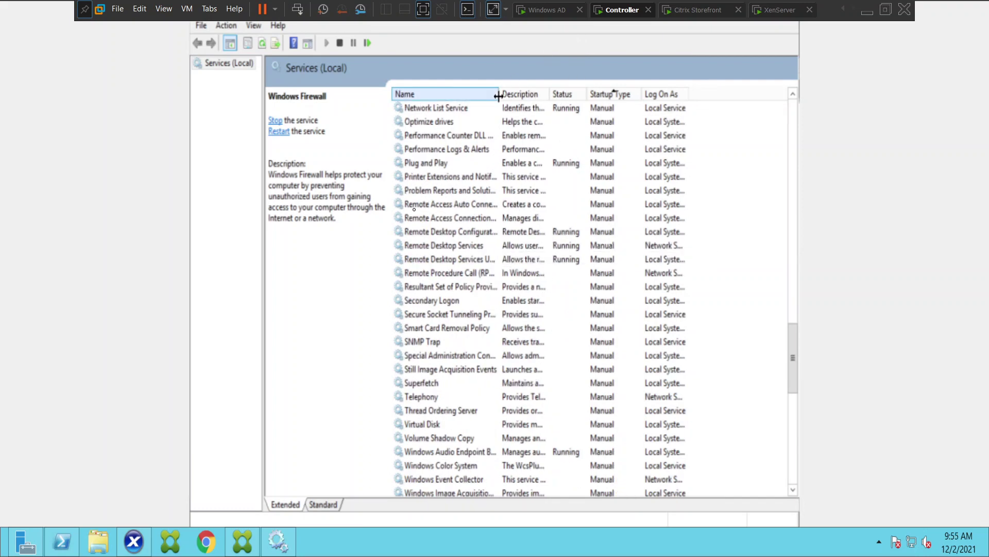
left_click_drag(498, 94, 665, 104)
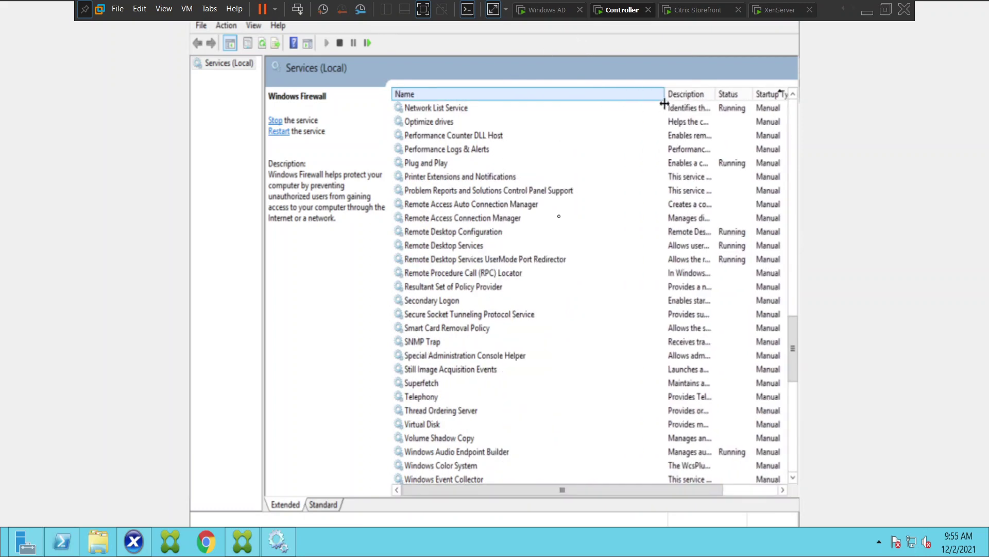
left_click(471, 249)
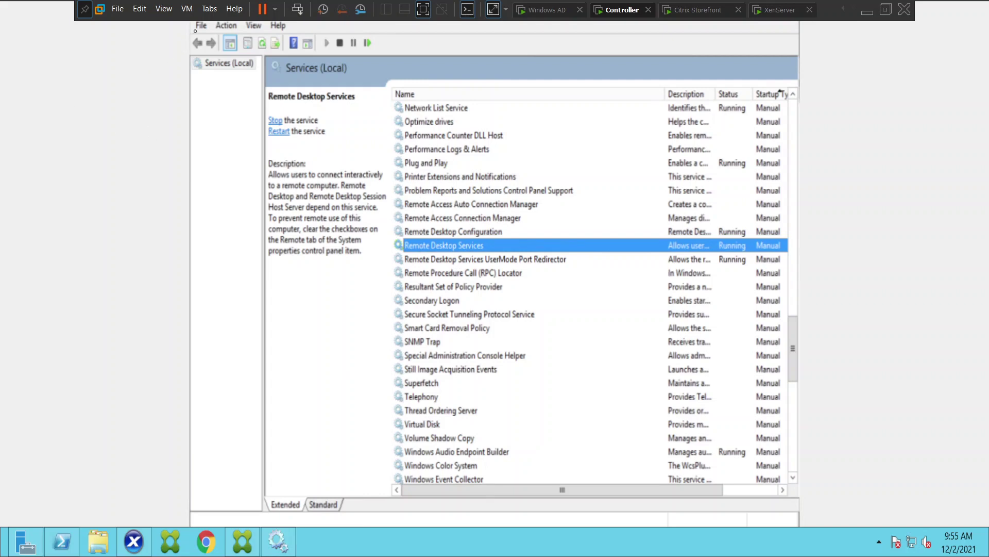
left_click(201, 25)
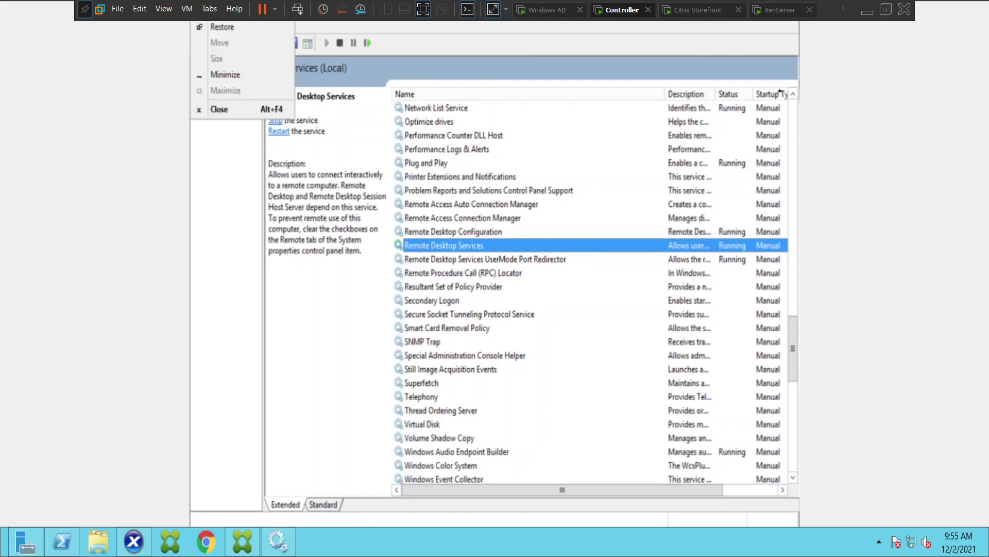
left_click(223, 109)
mouse_move(797, 37)
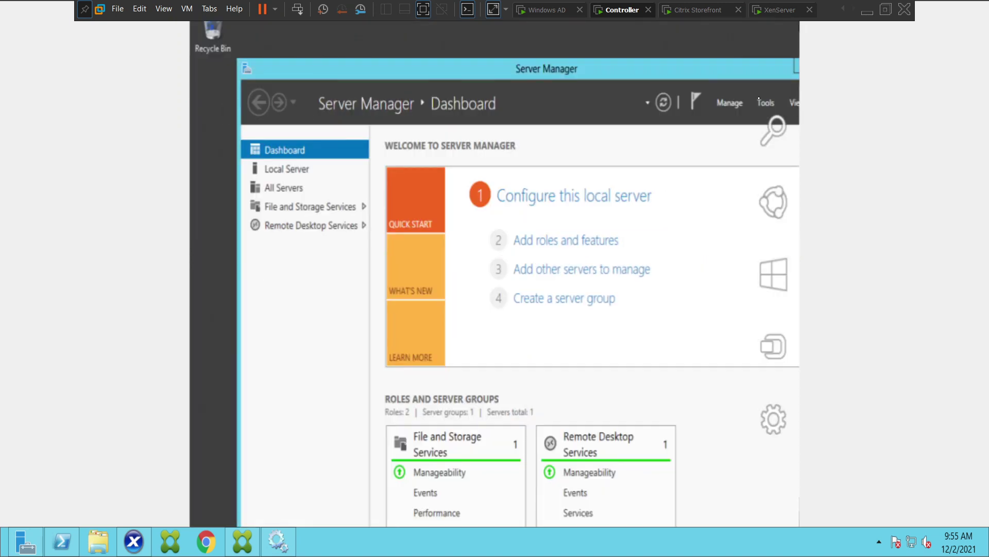
mouse_move(773, 92)
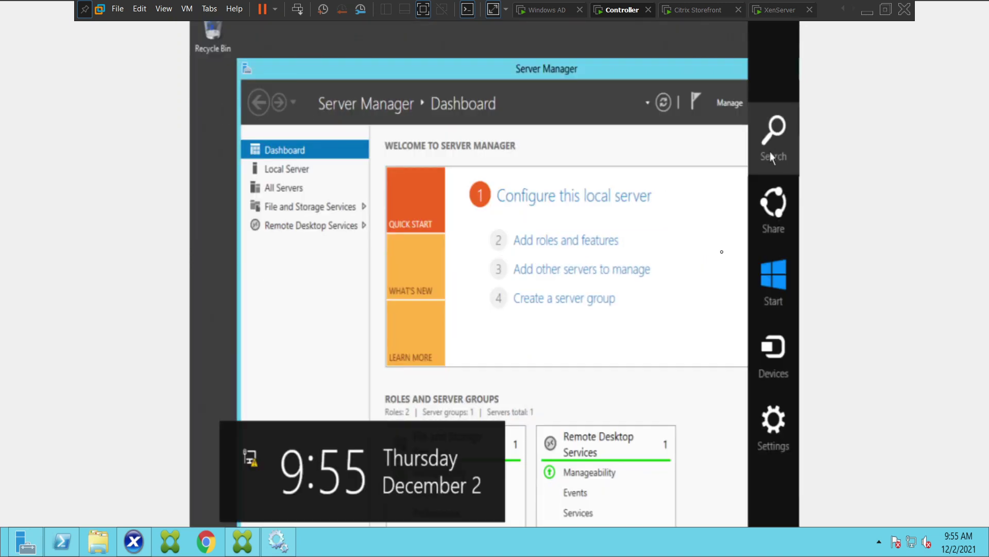
left_click(770, 154)
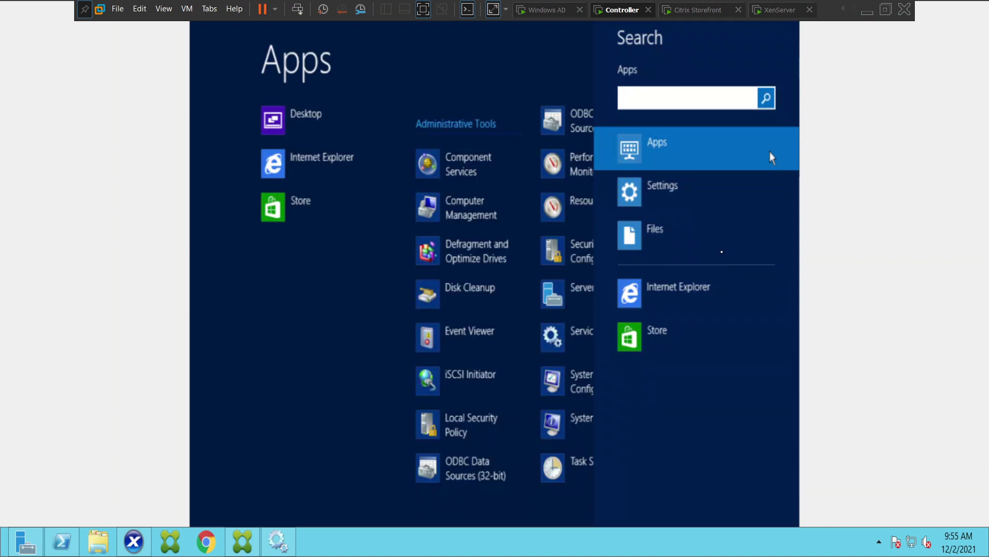
type("computer")
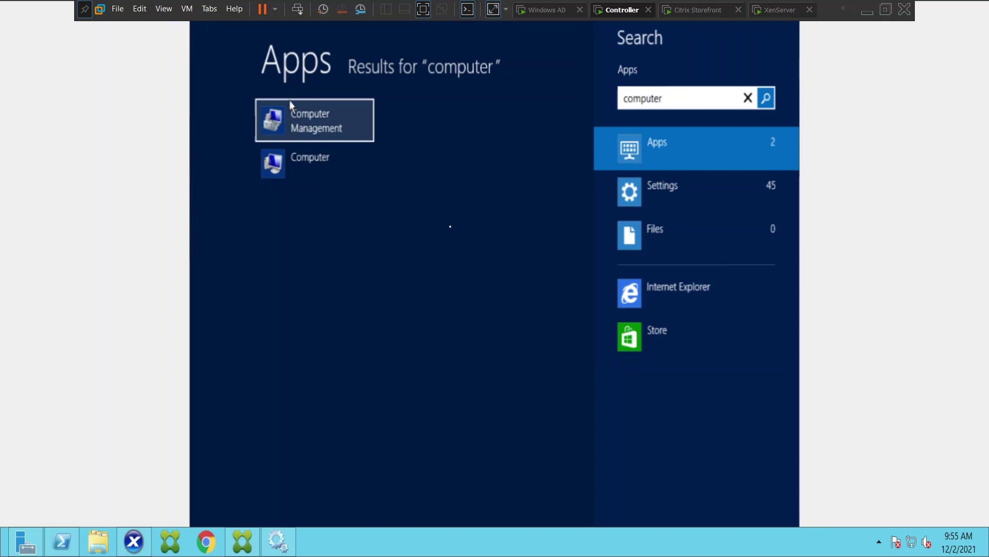
right_click(313, 167)
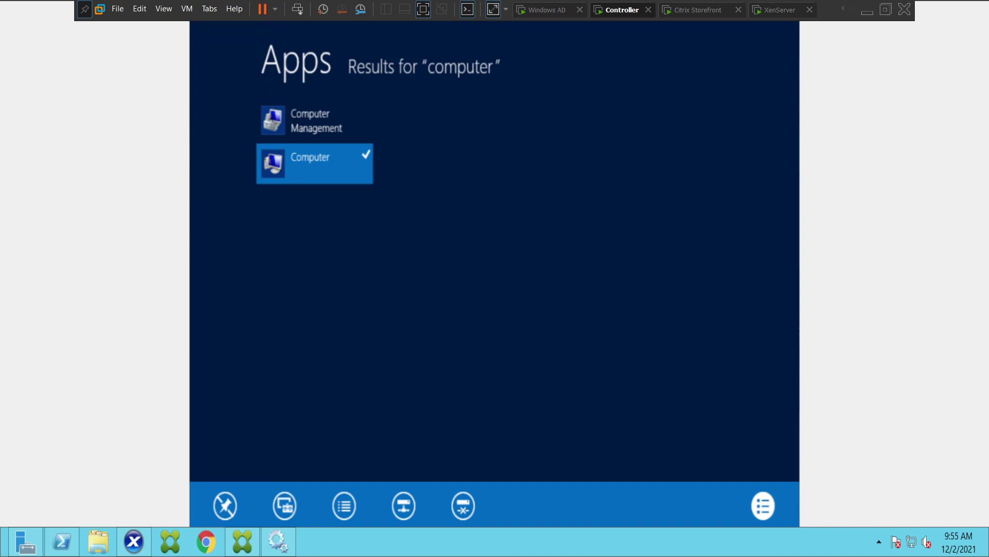
left_click(286, 507)
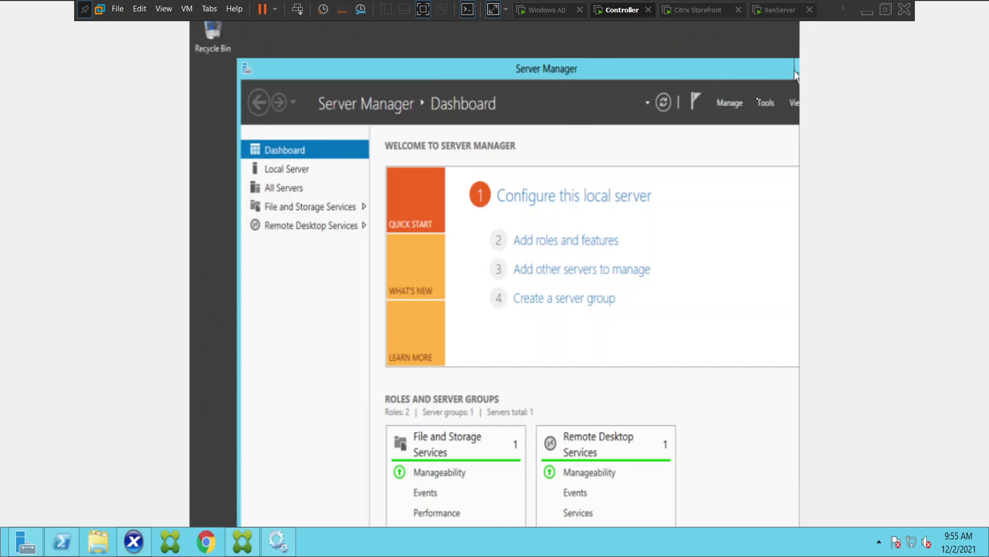
- Close Server Manager and open Computer Management on VDI03 with Event Viewer expanded to Windows Logs
key("alt+F4")
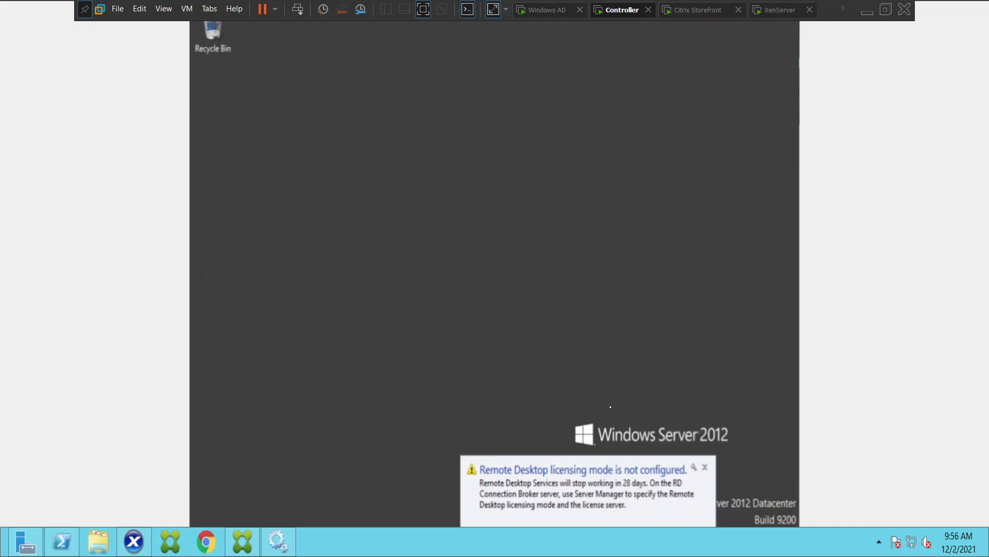
key("super+q")
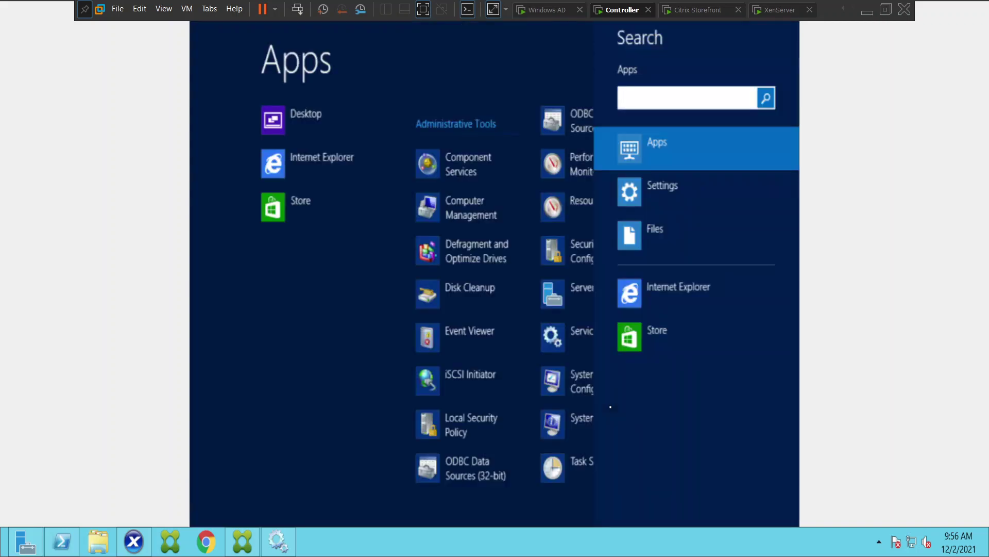
type("computer")
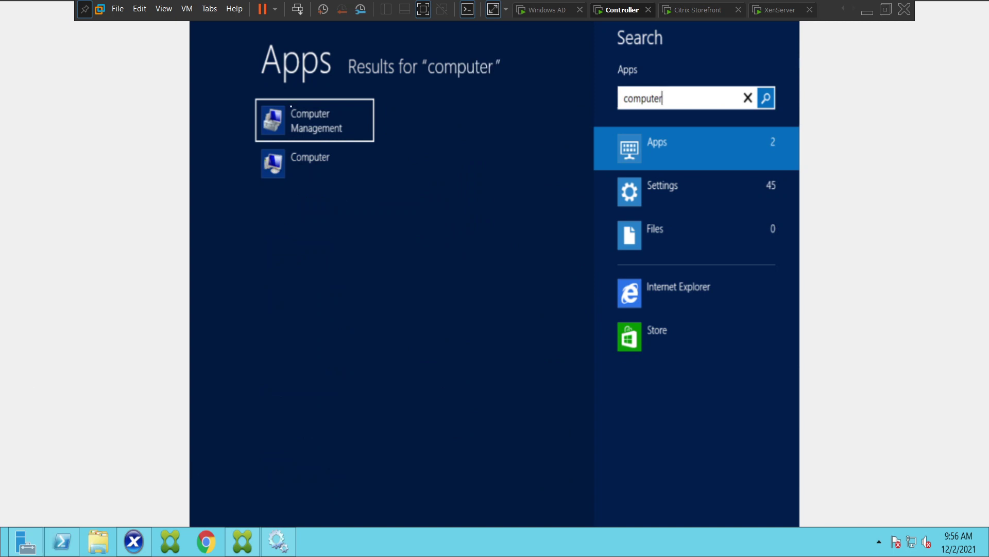
left_click(322, 128)
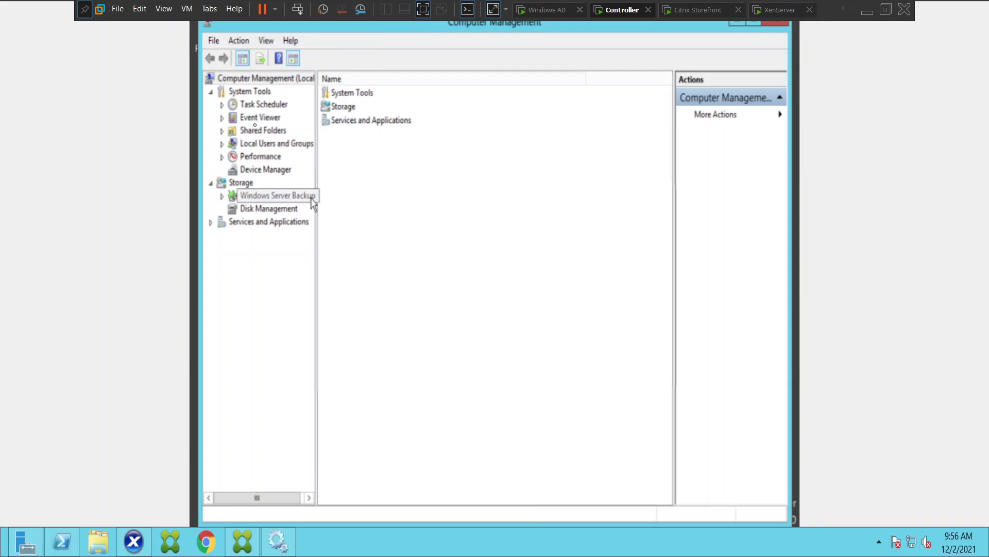
double_click(260, 118)
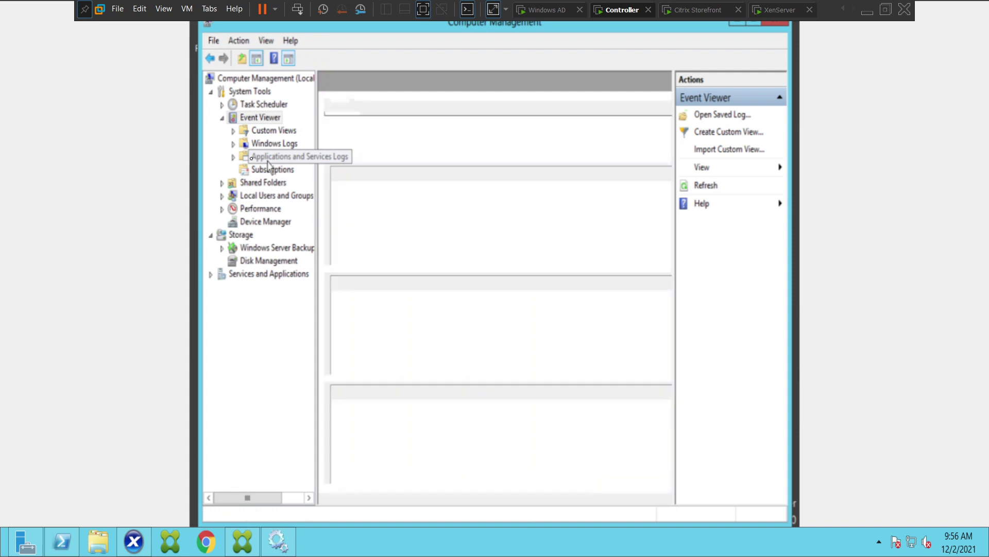
double_click(277, 145)
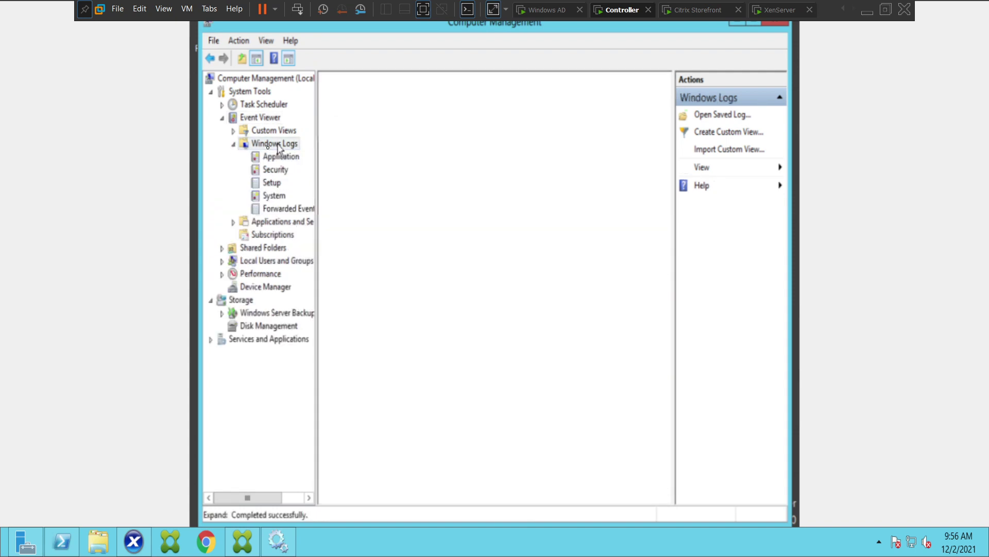
- Open the System log and go through its recent events, including the TdIca, Service Control Manager and GroupPolicy entries
left_click(278, 196)
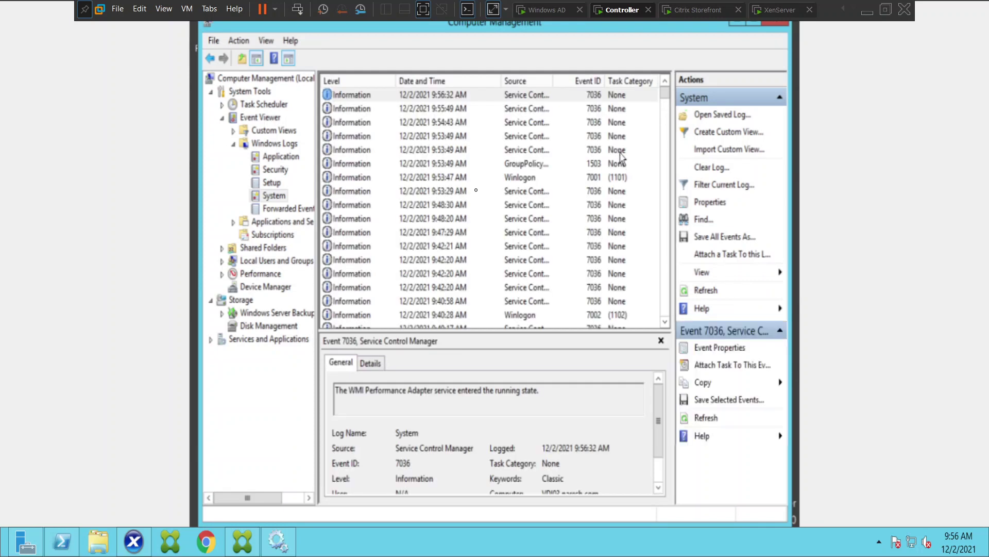
left_click(521, 124)
key("Down")
key("Down")
key("Down")
key("Down")
key("Down")
key("Down")
key("Down")
key("Down")
key("Down")
key("Down")
key("Down")
key("Down")
key("Down")
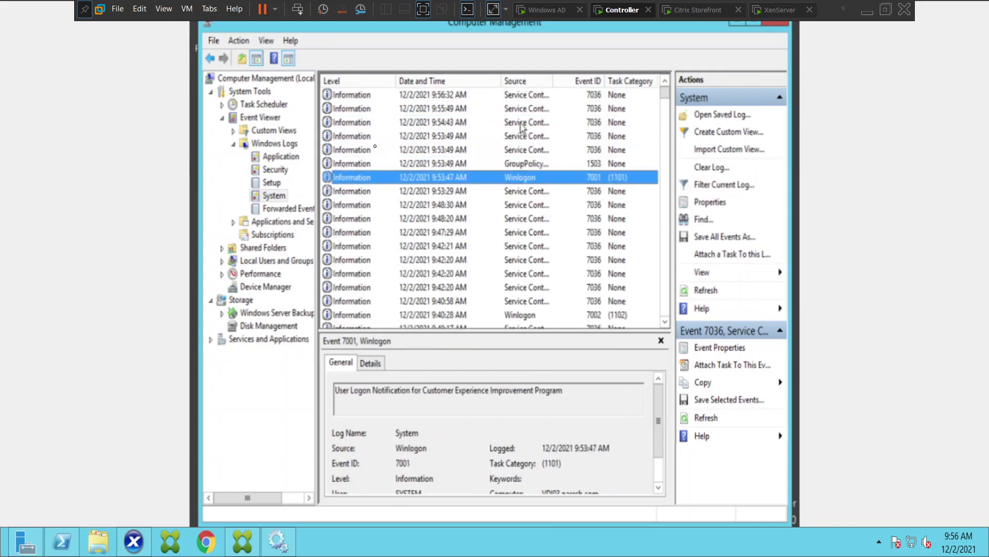
key("Down")
key("Down")
key("Down")
key("Down")
key("Down")
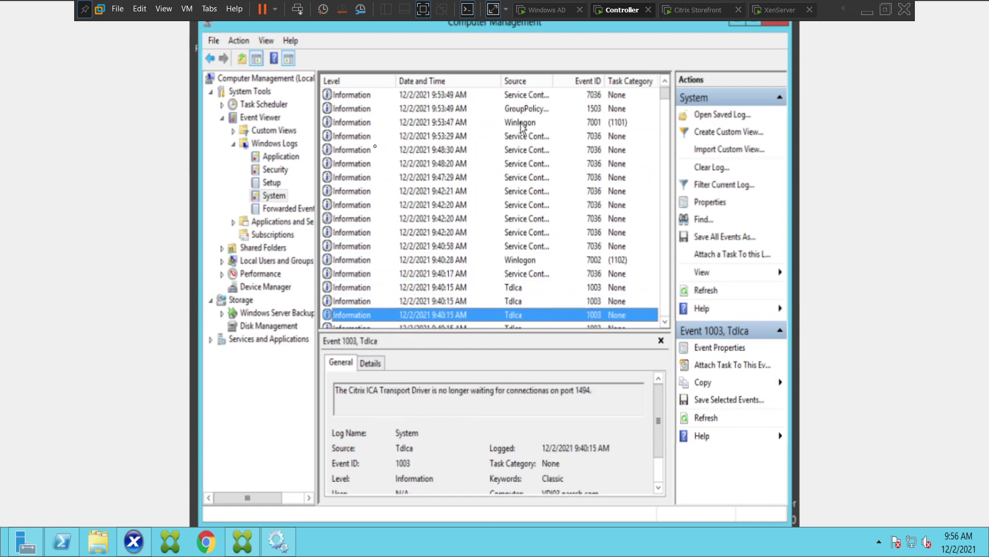
key("Down")
key("Down")
key("Down")
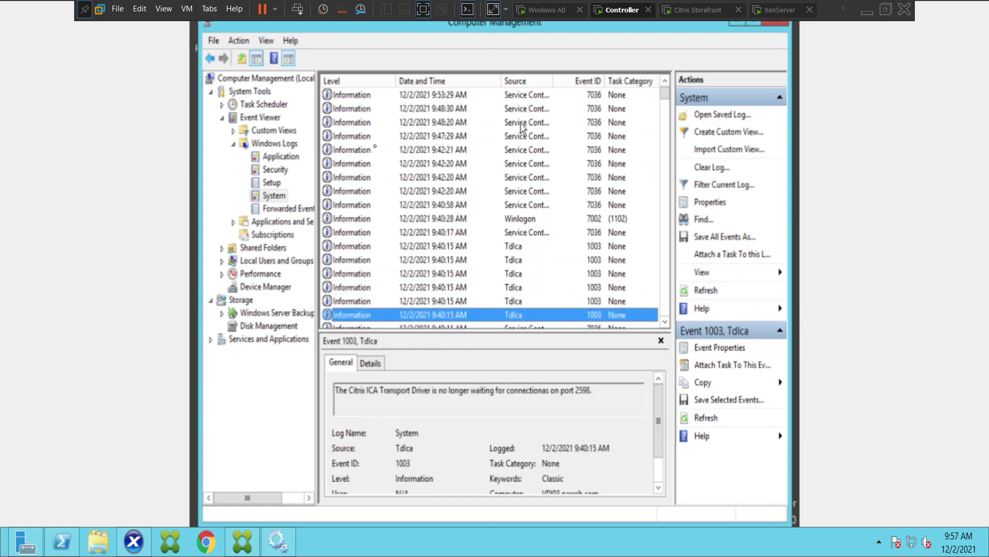
key("Down")
key("Down")
key("Down")
key("Down")
key("Down")
key("Down")
key("Down")
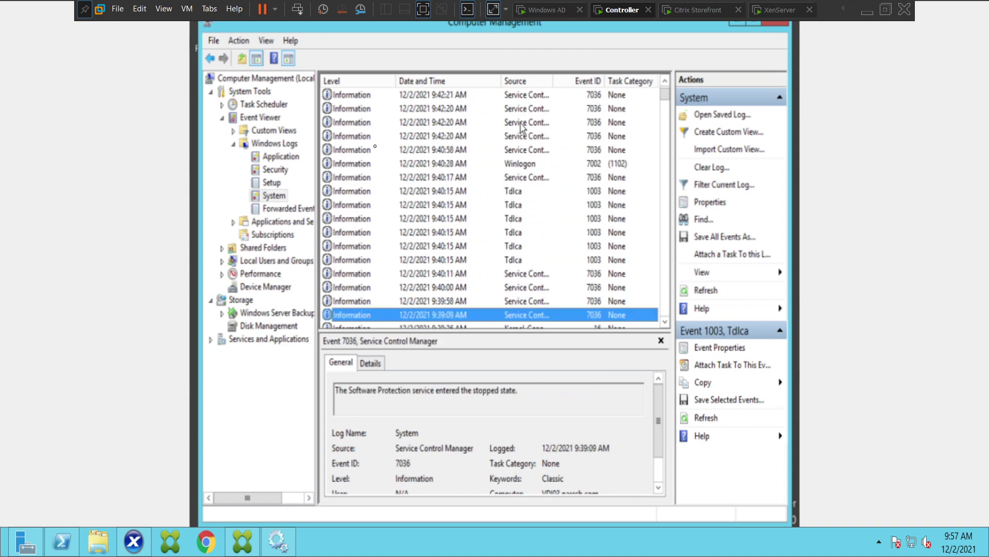
key("Down")
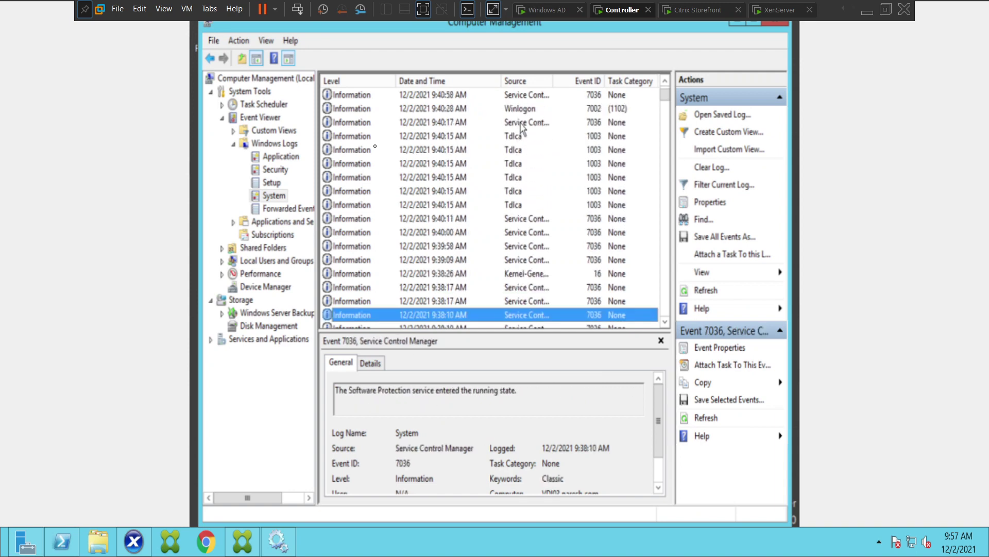
key("Up")
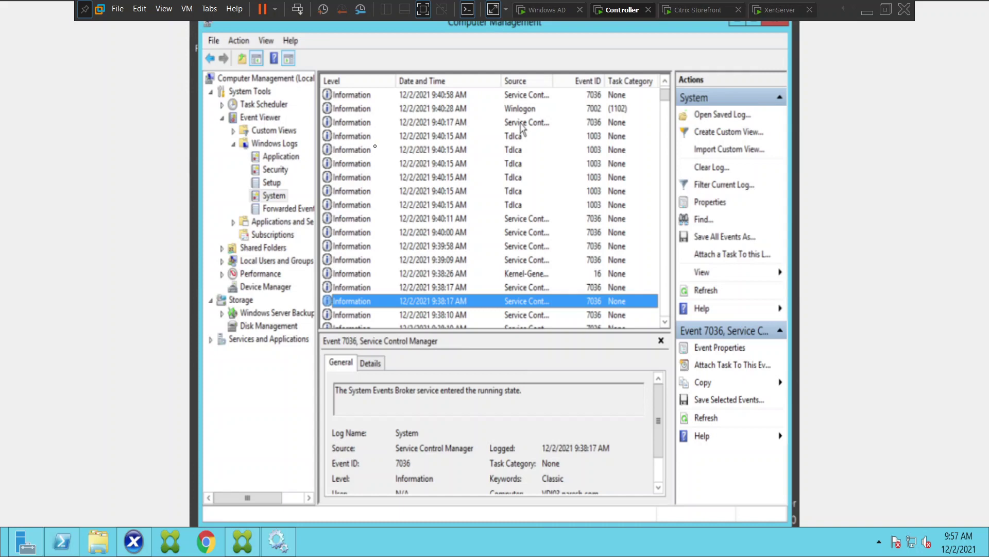
key("Down")
key("Down")
key("Down")
key("Down")
key("Down")
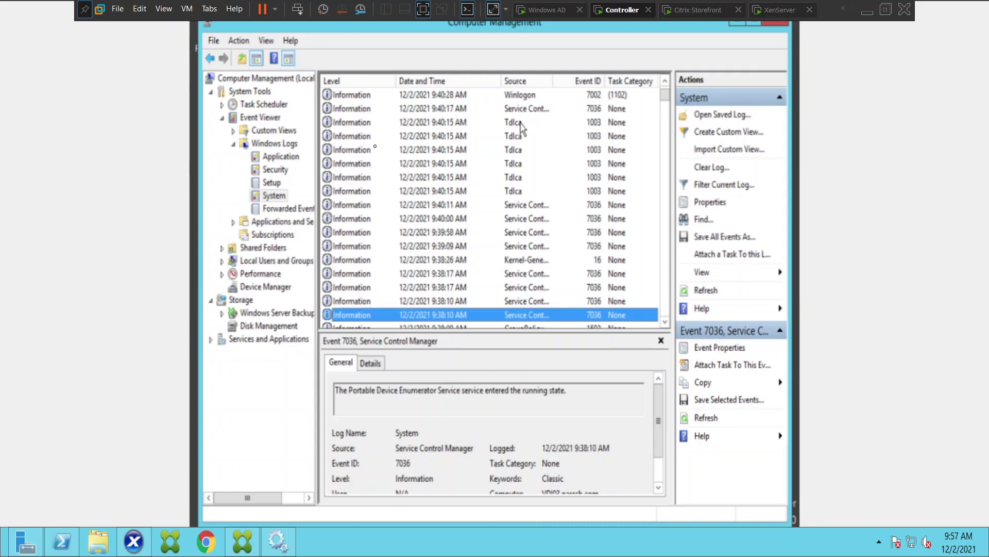
key("Down")
key("Down")
key("Down")
key("Down")
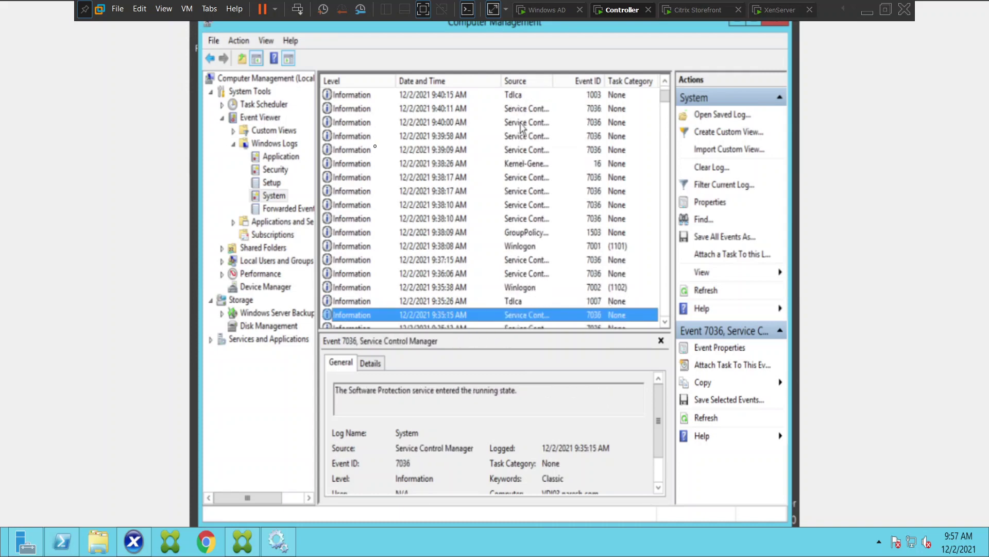
key("Down")
key("Down")
key("Down")
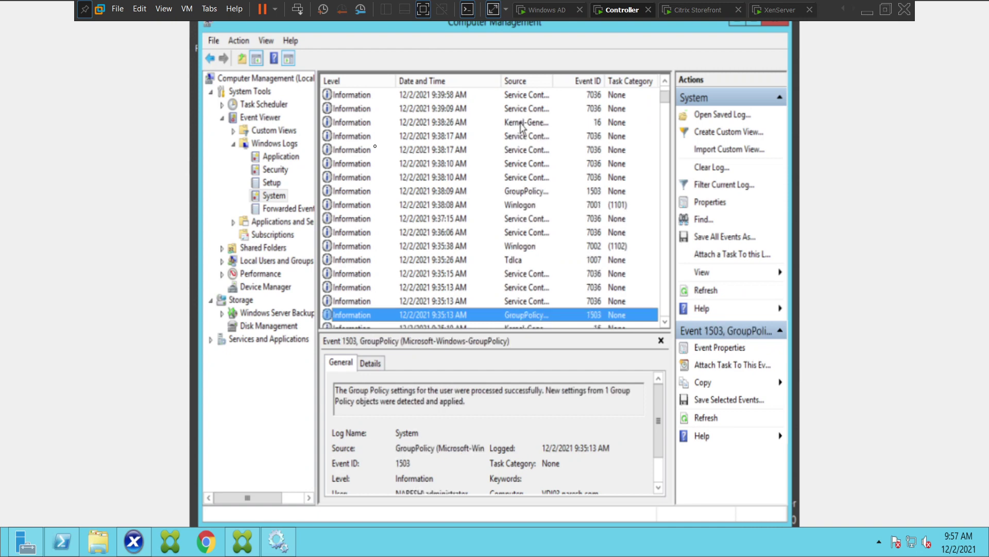
key("Up")
key("Up")
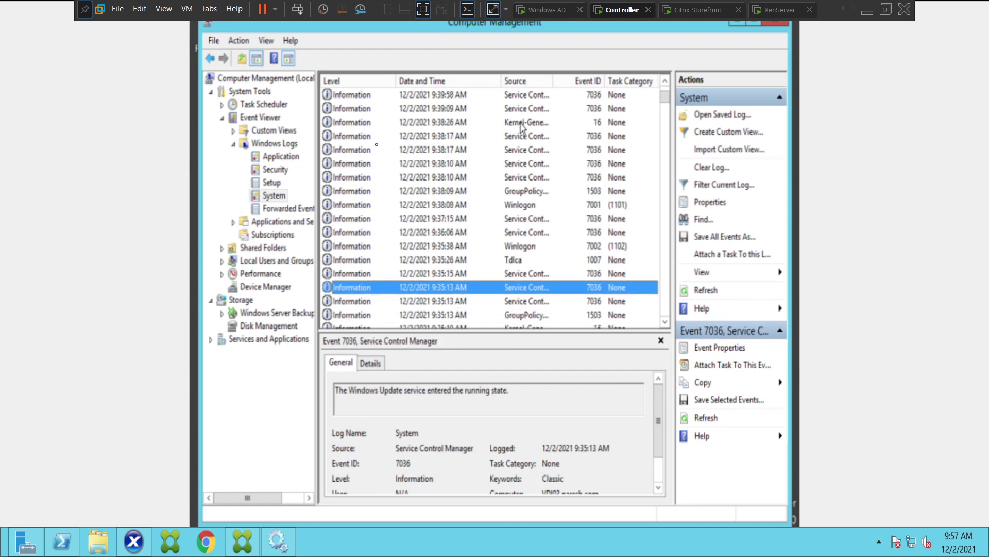
key("shift+Tab")
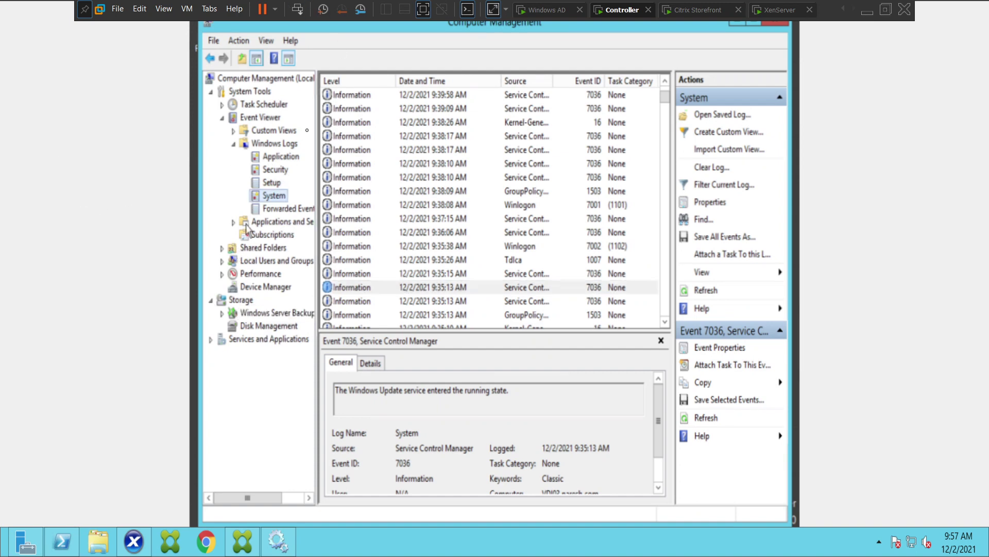
- Open the Application log and examine the Security-SPP error events 8198, 1014 and 8200
left_click(275, 157)
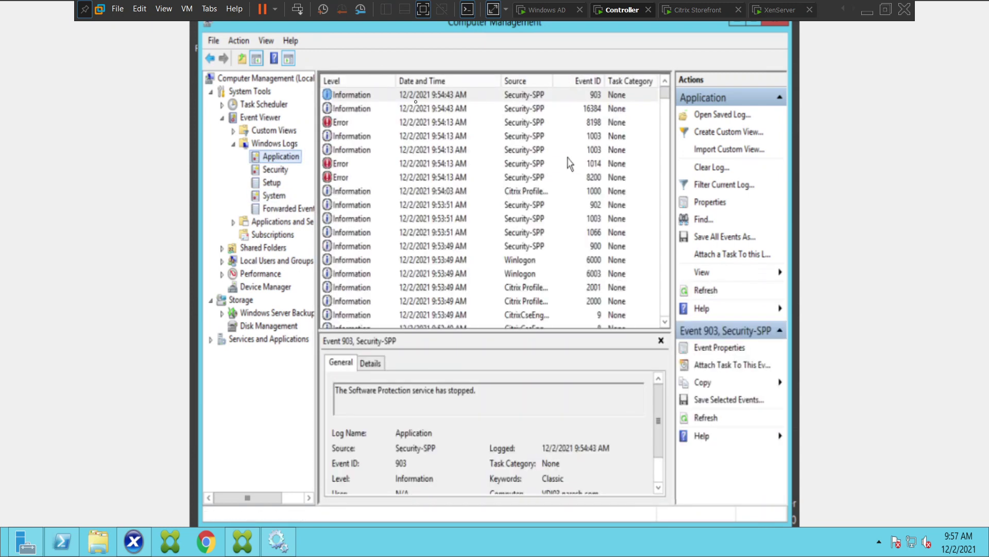
left_click(519, 127)
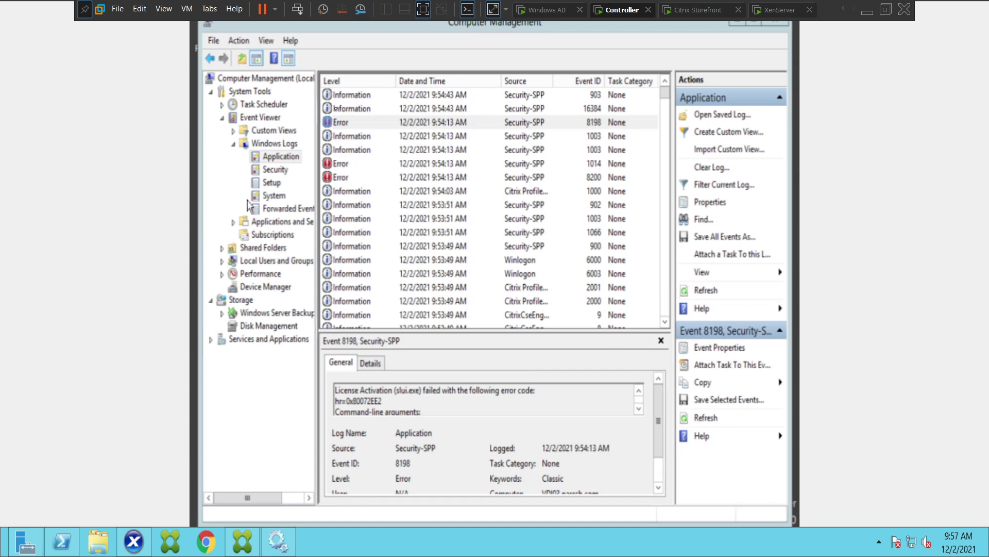
double_click(450, 161)
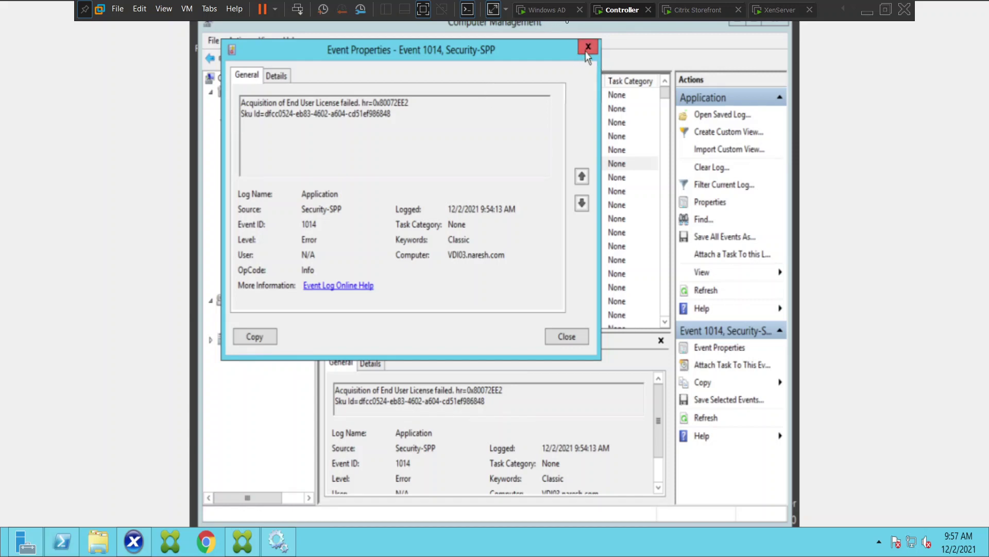
left_click(586, 52)
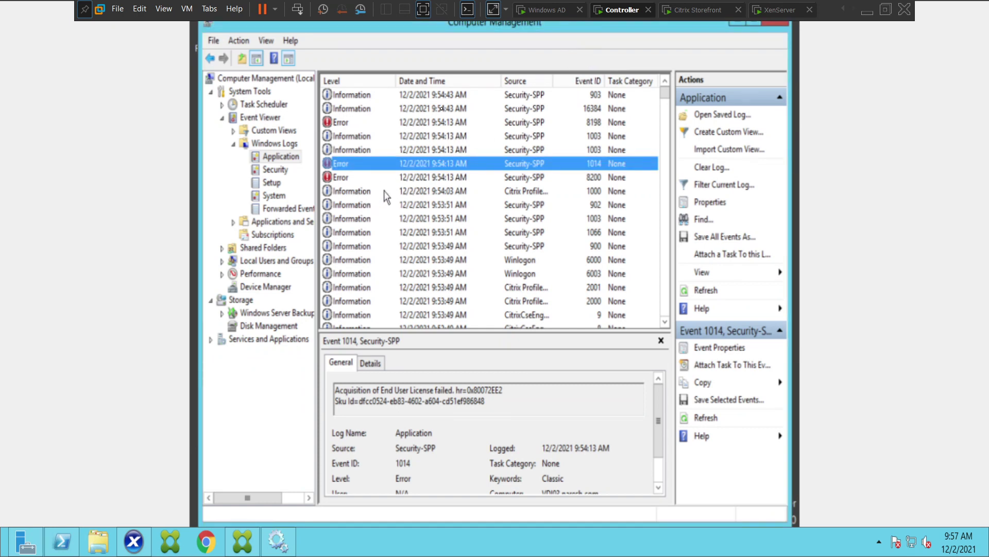
double_click(402, 177)
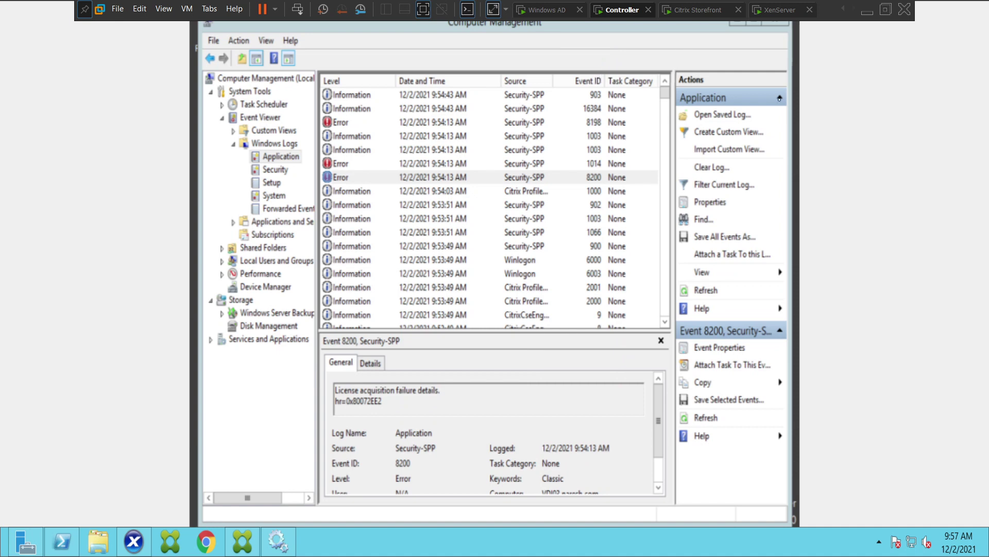
- Search the VDI03 apps for "computer" and open the properties of the Computer item
mouse_move(791, 23)
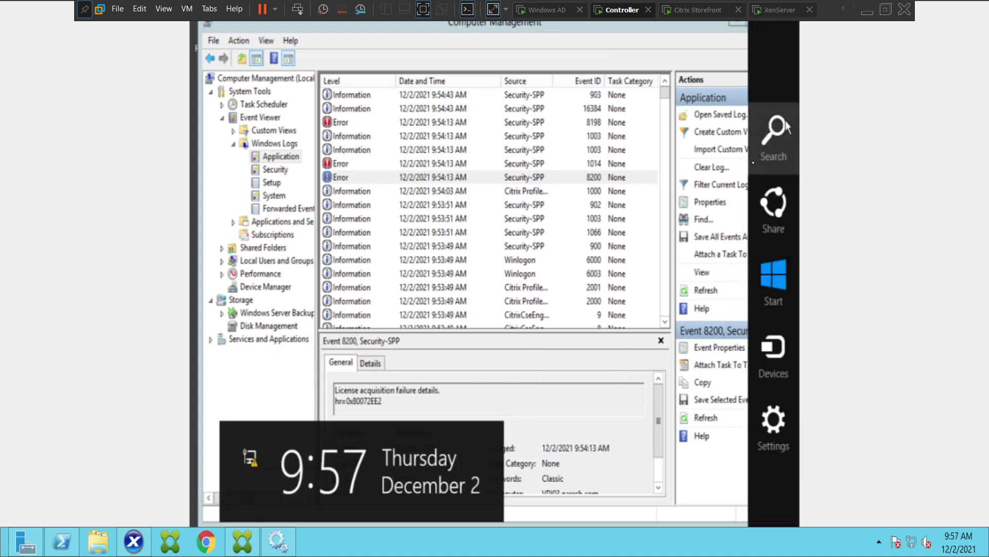
left_click(781, 137)
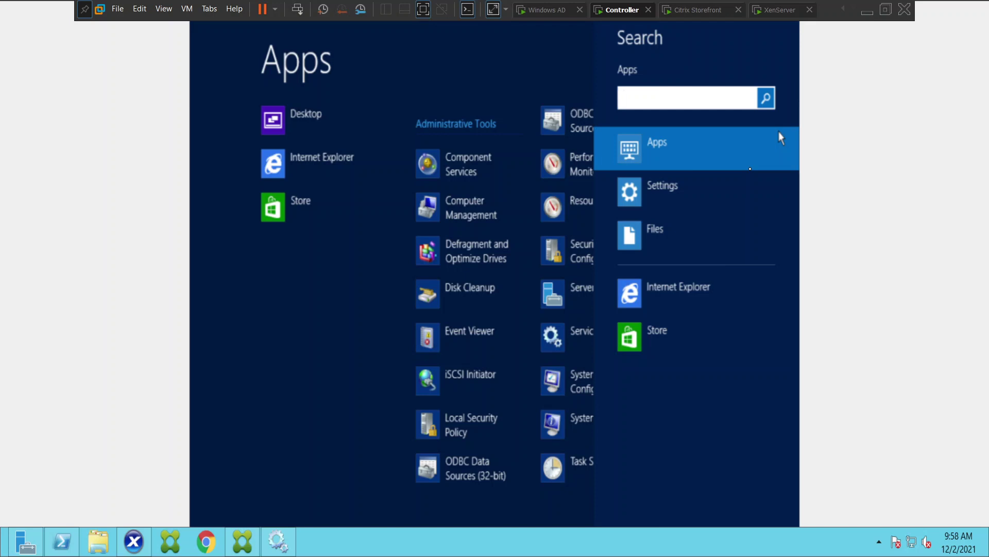
type("computer")
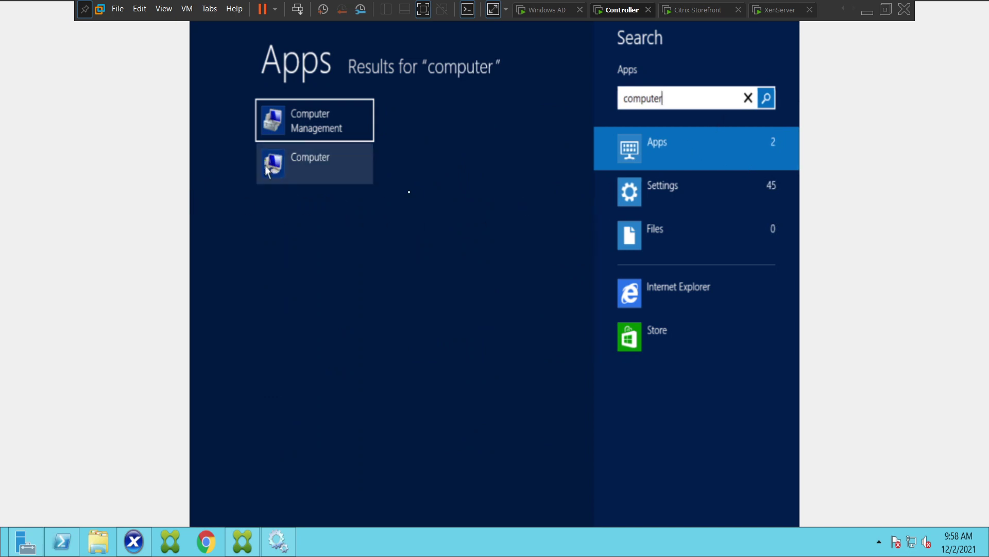
right_click(294, 165)
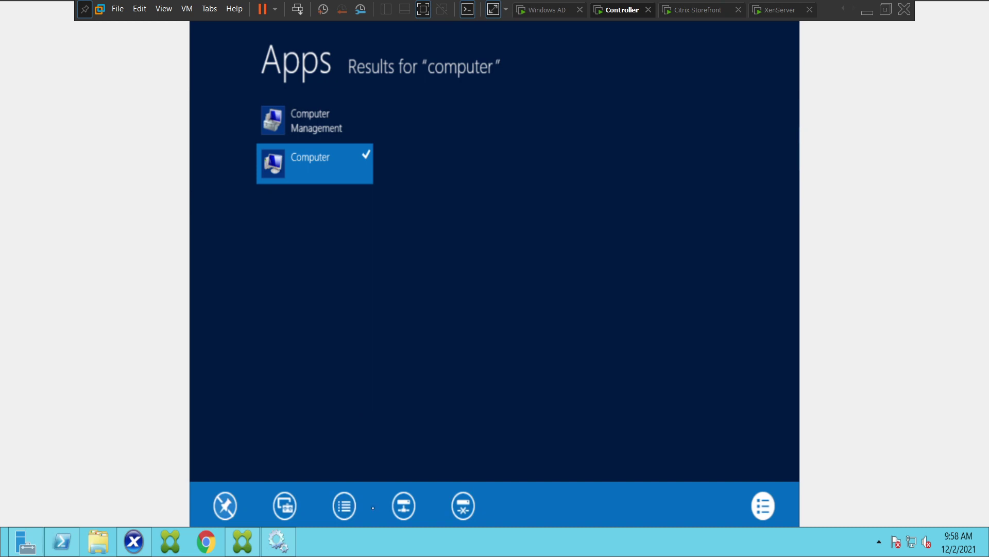
mouse_move(194, 454)
left_click(351, 511)
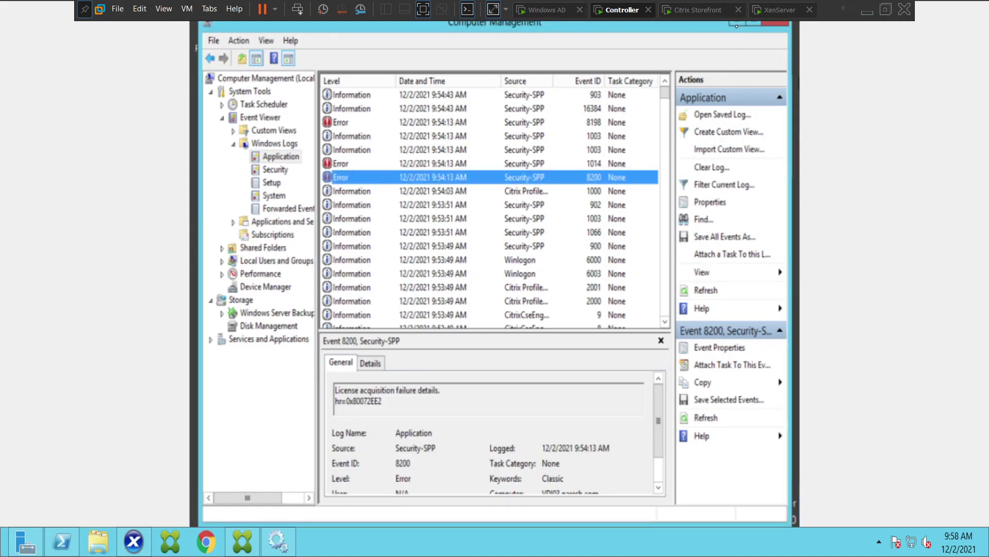
- Dismiss the Computer Management window on VDI03 to get to the System window
left_click(797, 84)
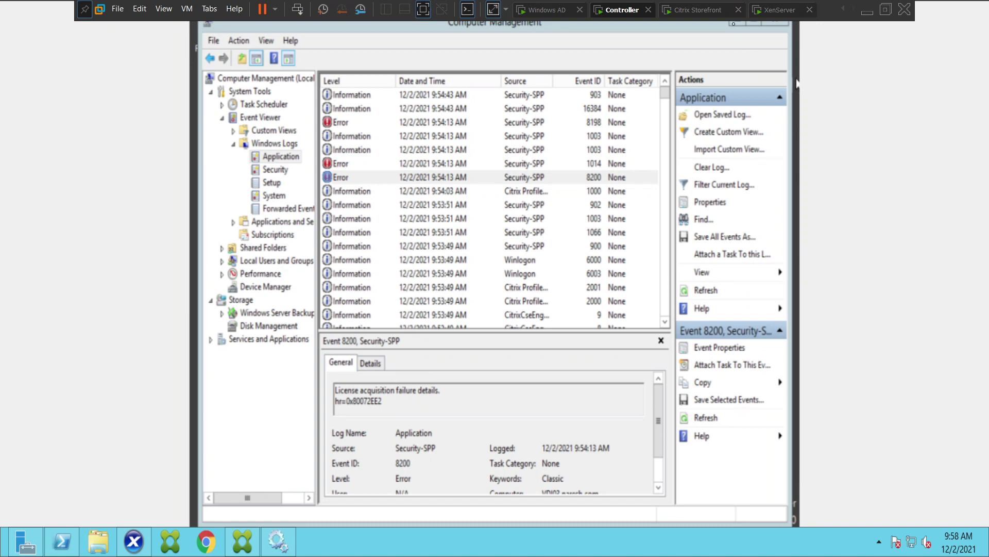
left_click(214, 40)
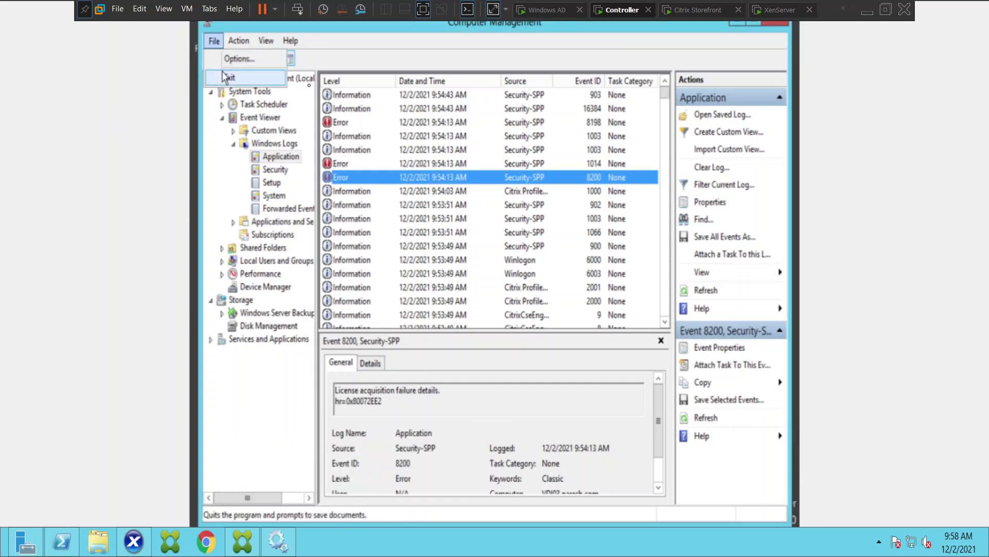
key("Escape")
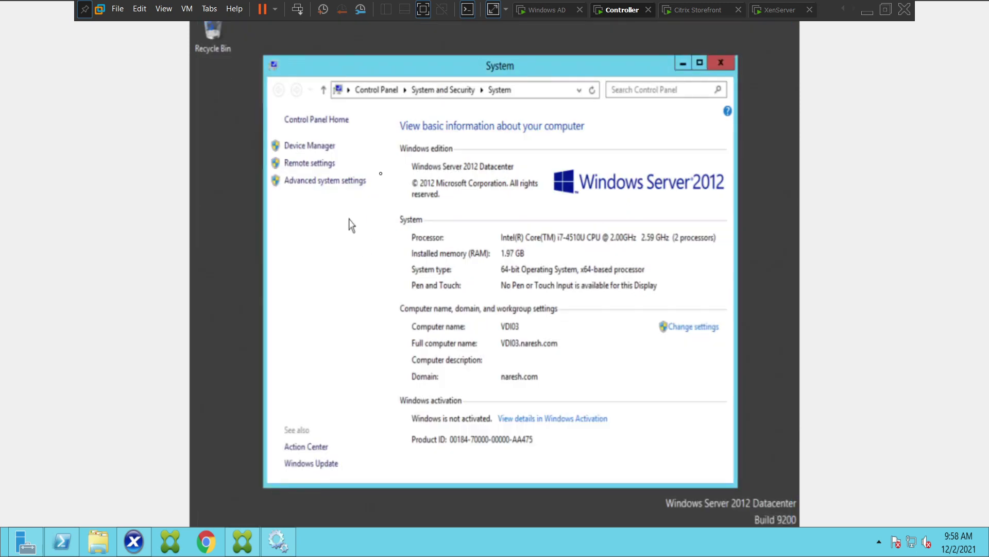
- Allow remote connections to VDI03 in the Remote settings of System Properties, accepting the Remote Desktop firewall exception
left_click(312, 184)
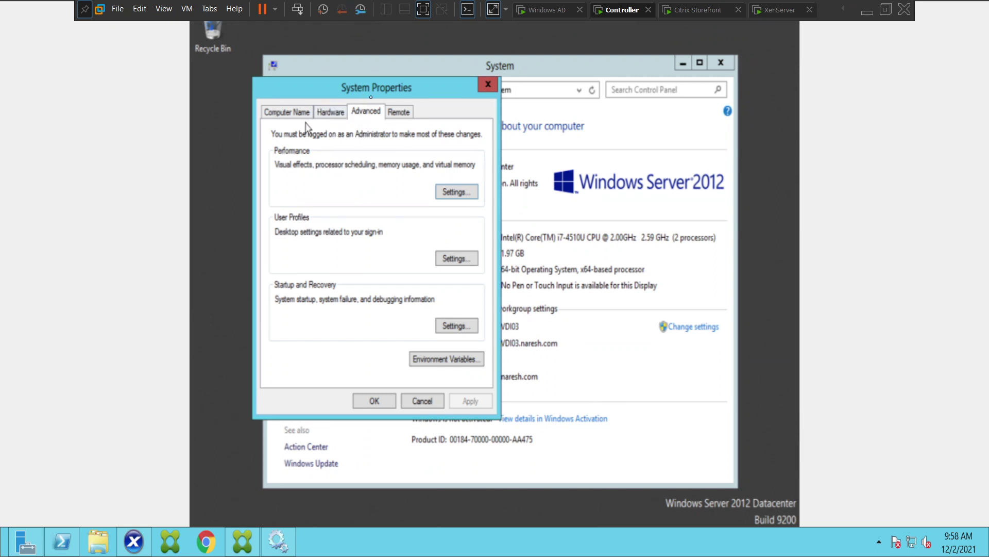
left_click(406, 112)
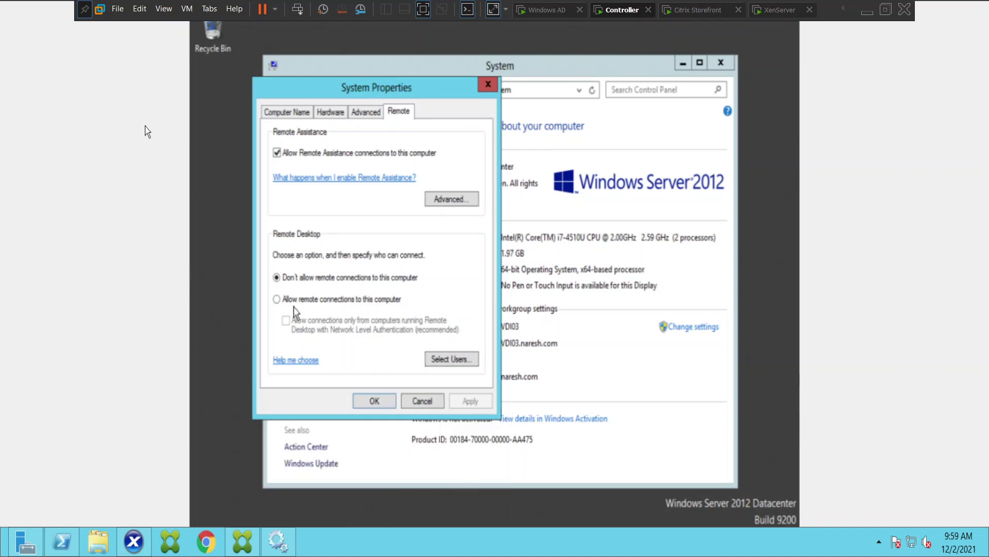
key("Escape")
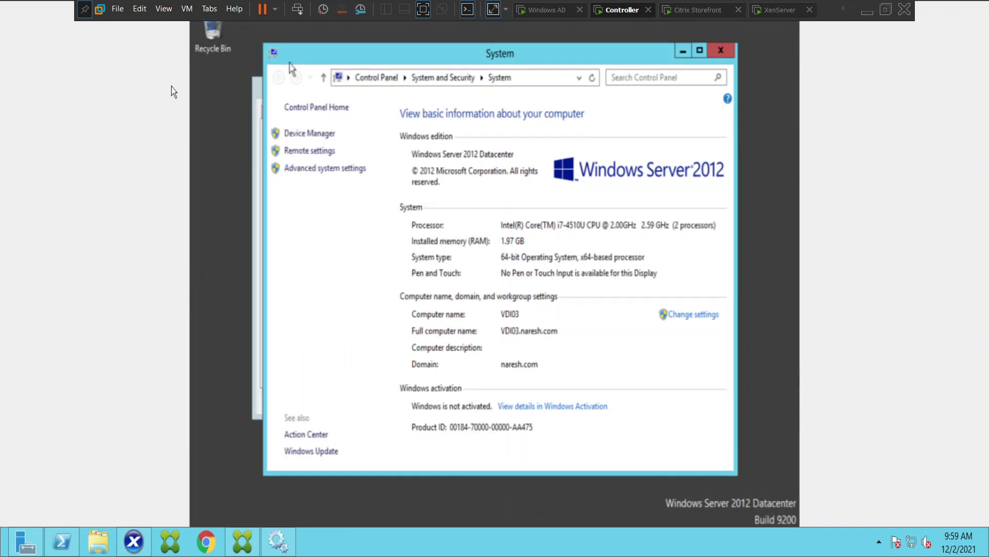
left_click(341, 172)
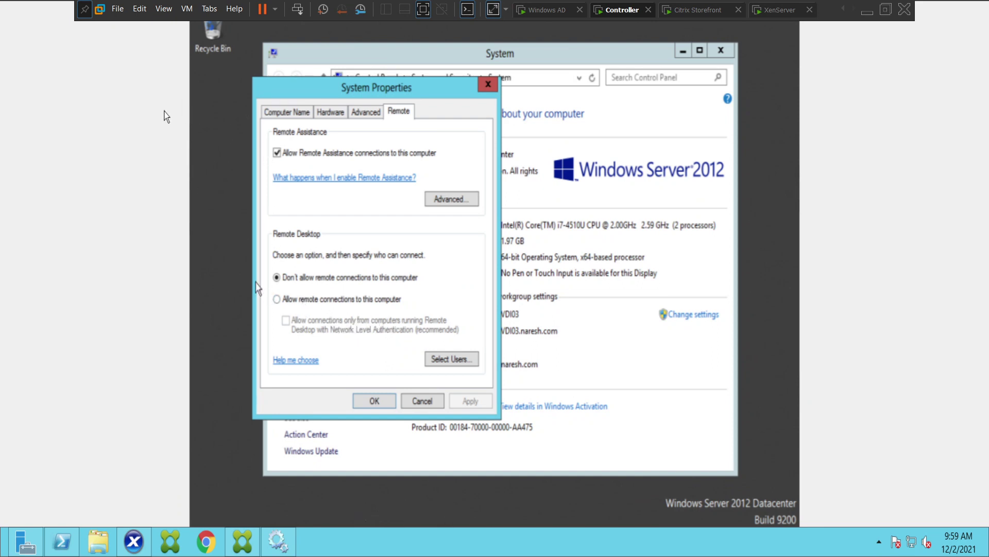
left_click(277, 299)
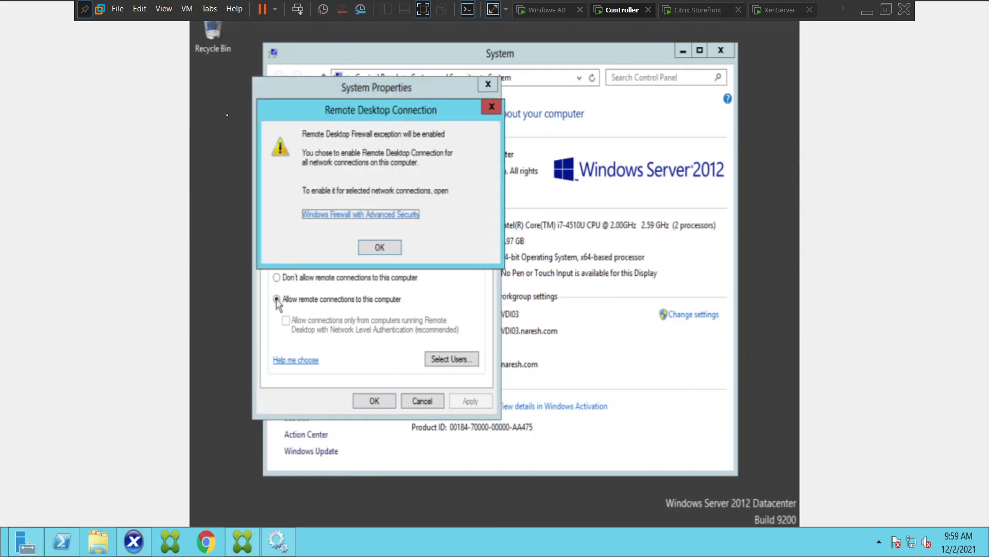
left_click(369, 250)
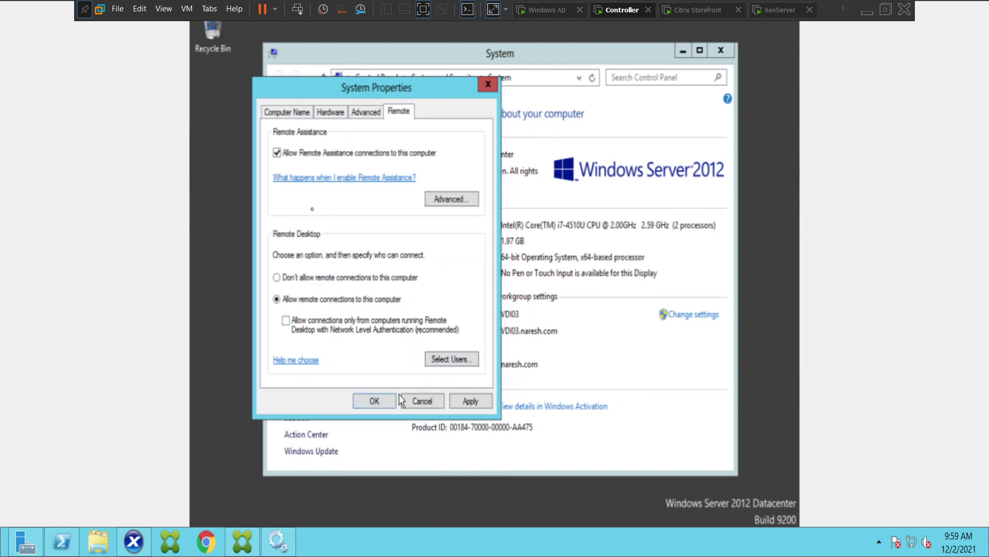
left_click(375, 402)
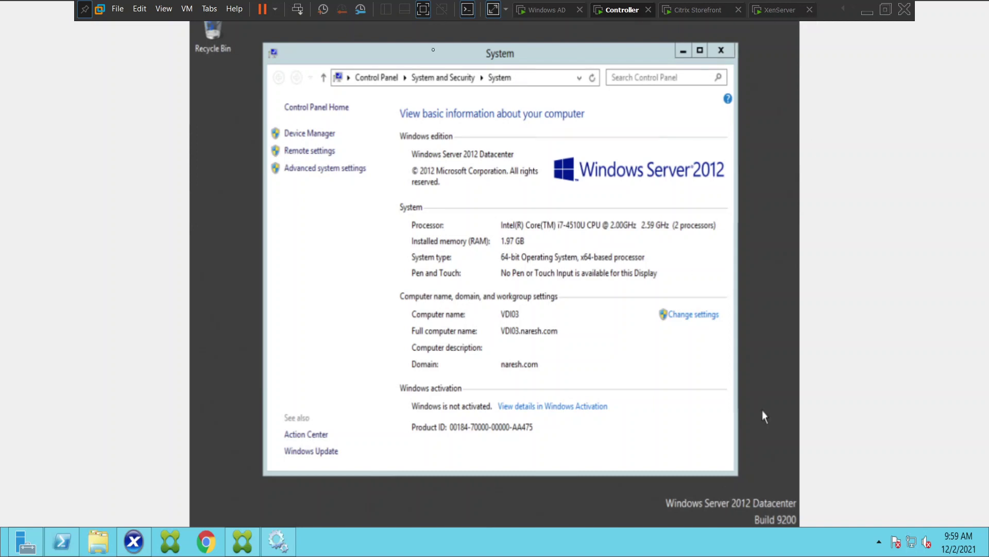
- Switch to the Citrix Storefront machine, close its Services window and reopen the logon form on the logged-off Citrix Receiver page
left_click(698, 12)
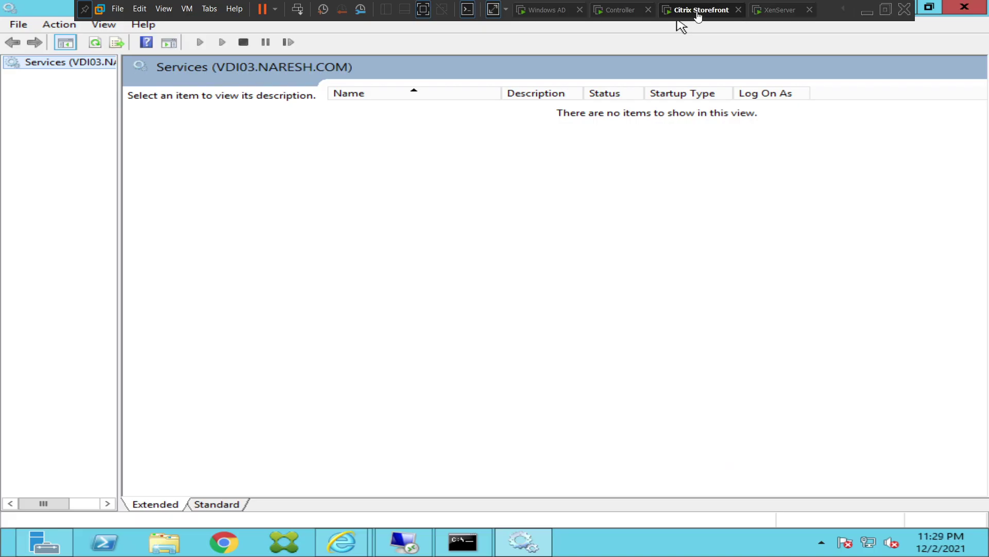
left_click(976, 7)
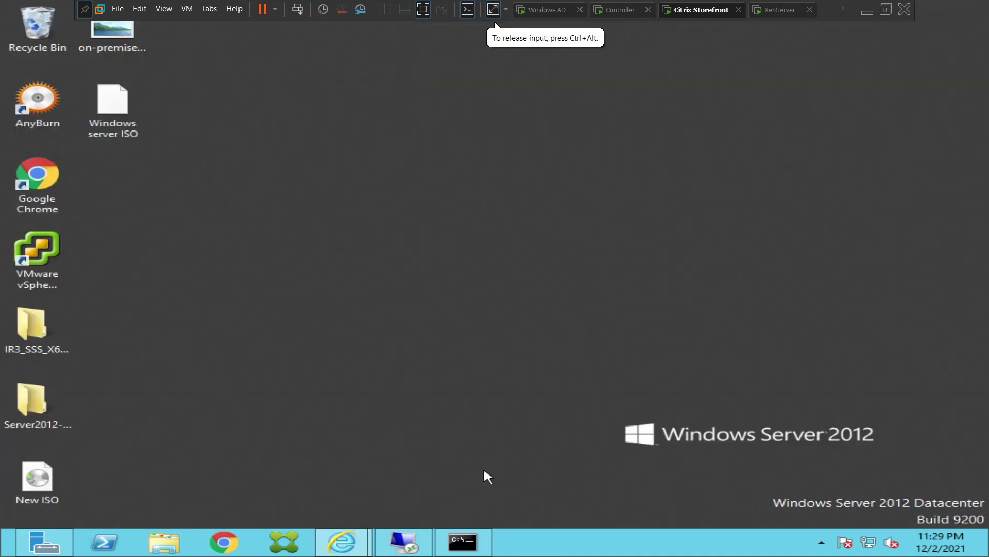
mouse_move(341, 542)
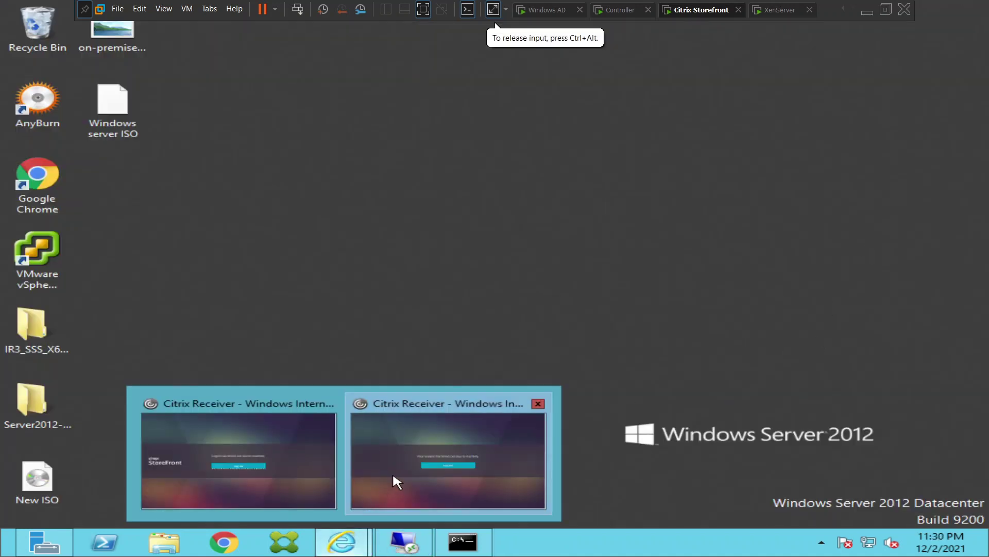
left_click(396, 480)
left_click(487, 315)
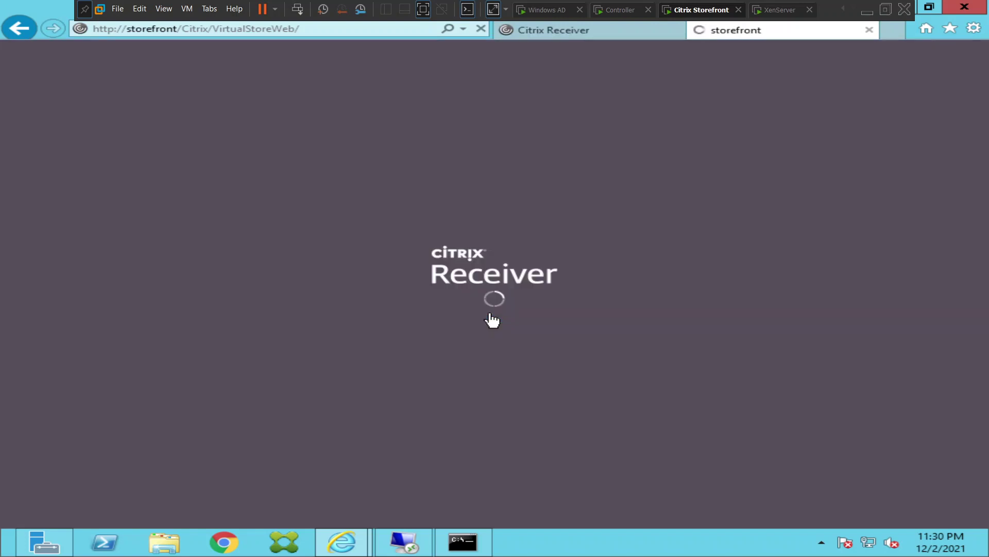
- Log on to StoreFront with the user name administrator and the account password
type("ad")
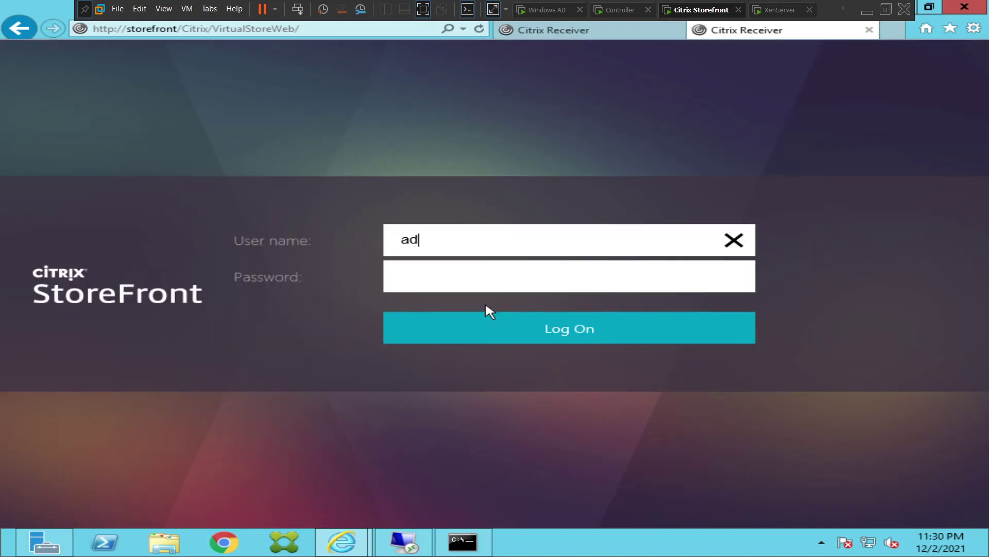
type("ministrator")
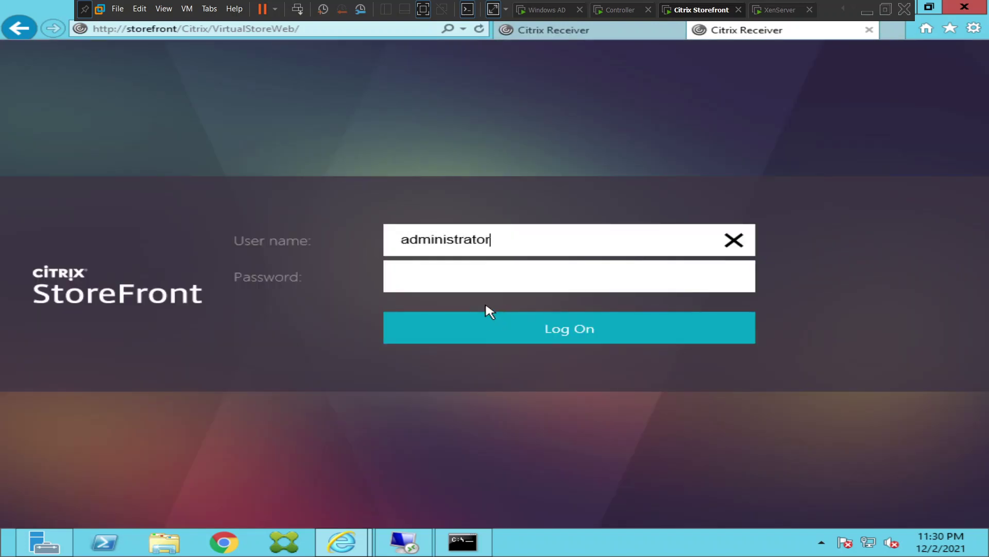
key("Tab")
type("••••••••••")
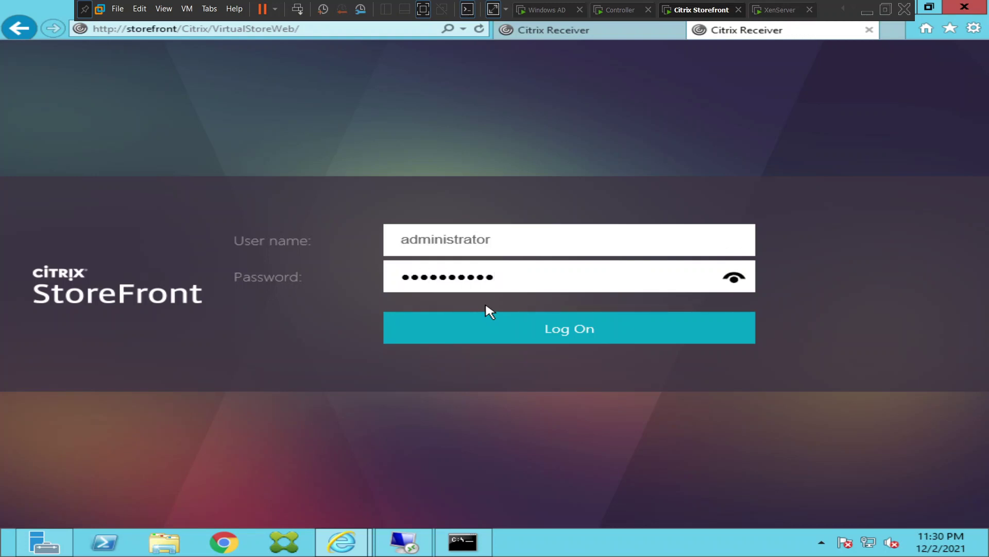
type("••")
key("Return")
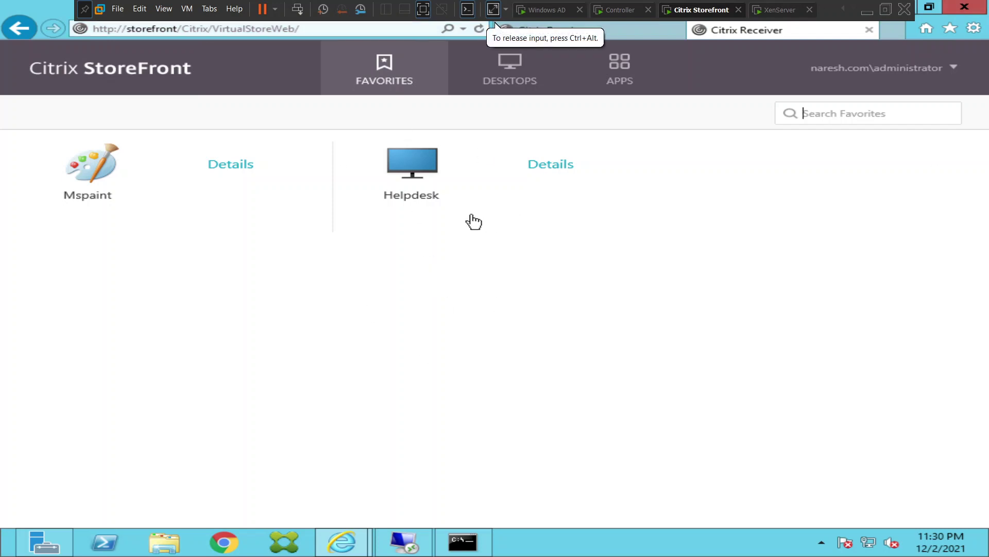
- Launch the Helpdesk desktop from StoreFront, open File Explorer inside it to test the session, and minimize the Desktop Viewer
left_click(414, 175)
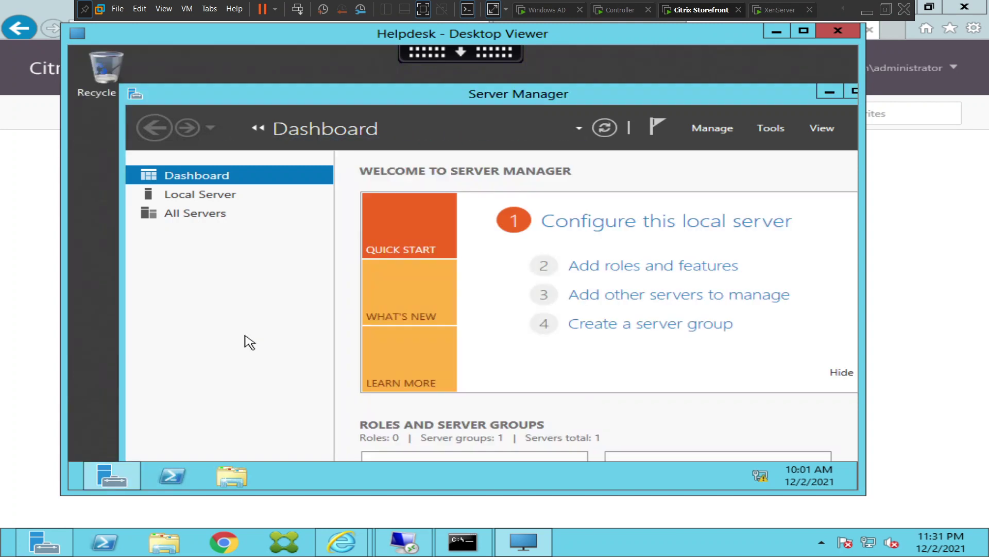
key("super+e")
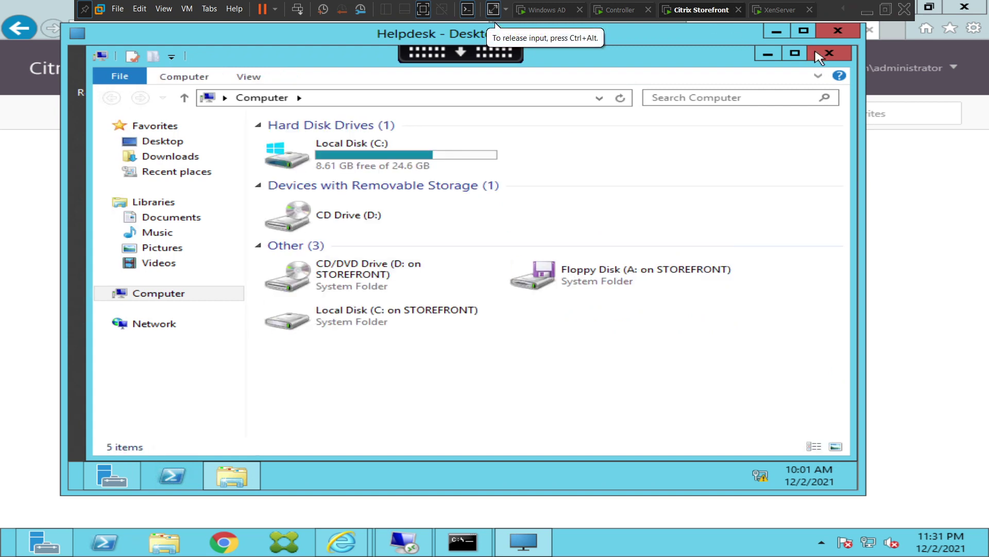
left_click(781, 33)
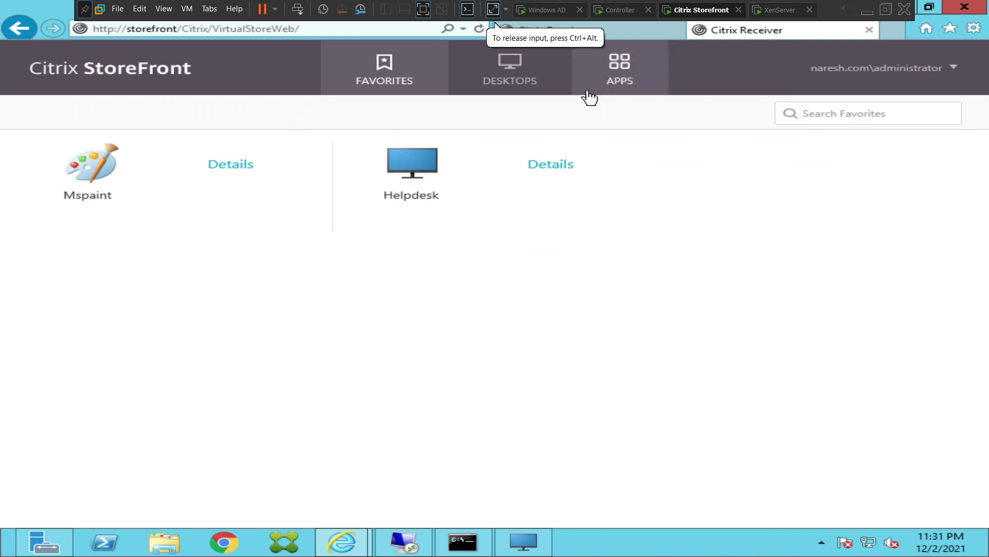
- Launch the published Notepad app from StoreFront, minimize it and dismiss the Remote Desktop licensing notification
left_click(621, 80)
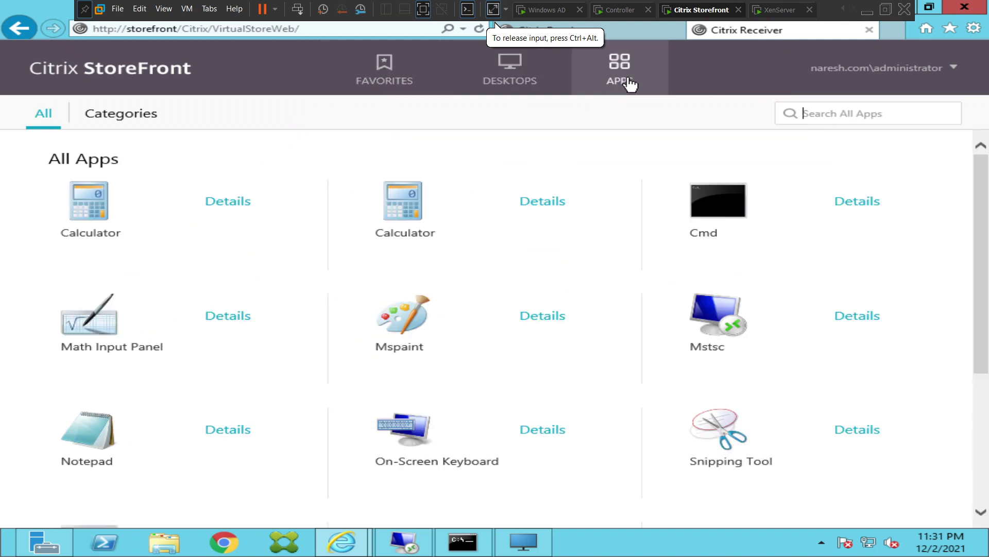
left_click(96, 453)
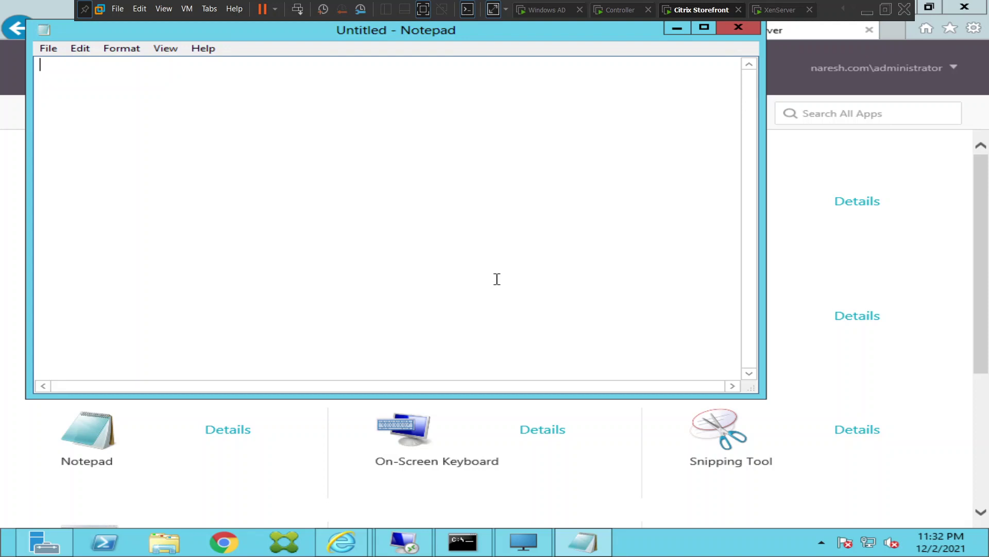
left_click(679, 28)
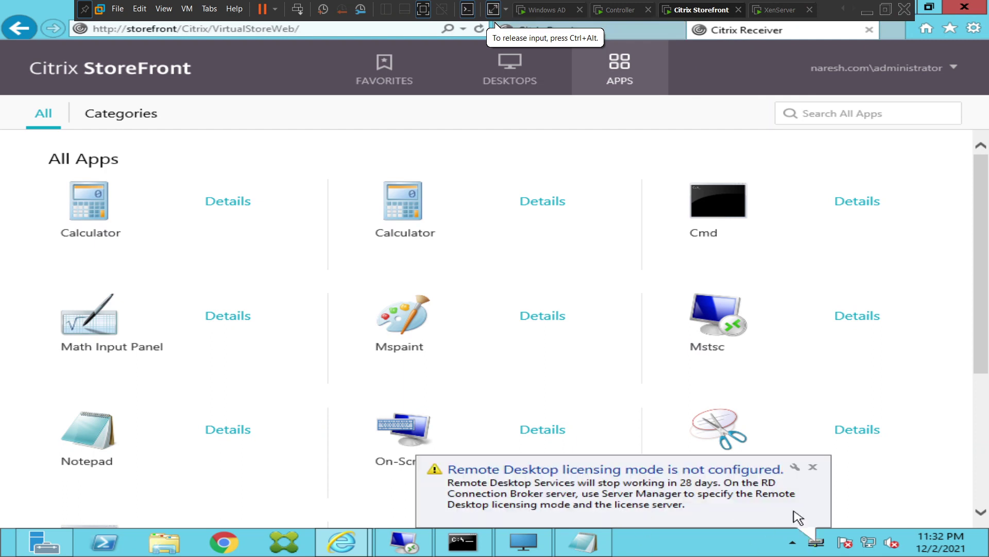
left_click(813, 467)
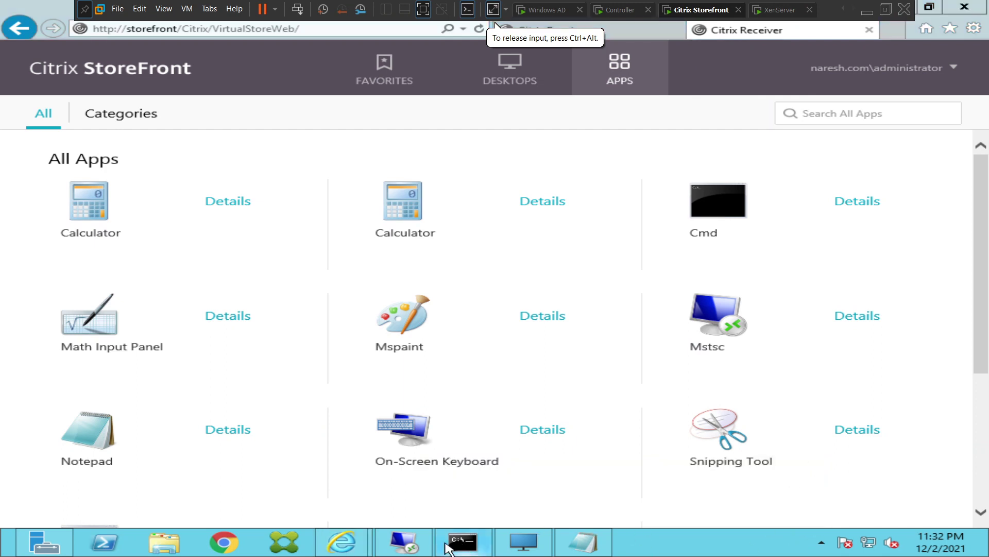
- Connect to 192.168.160.203 over Remote Desktop with the account password, accept the untrusted certificate and reconnect to the session signed in for 9 minutes
left_click(409, 549)
left_click(590, 490)
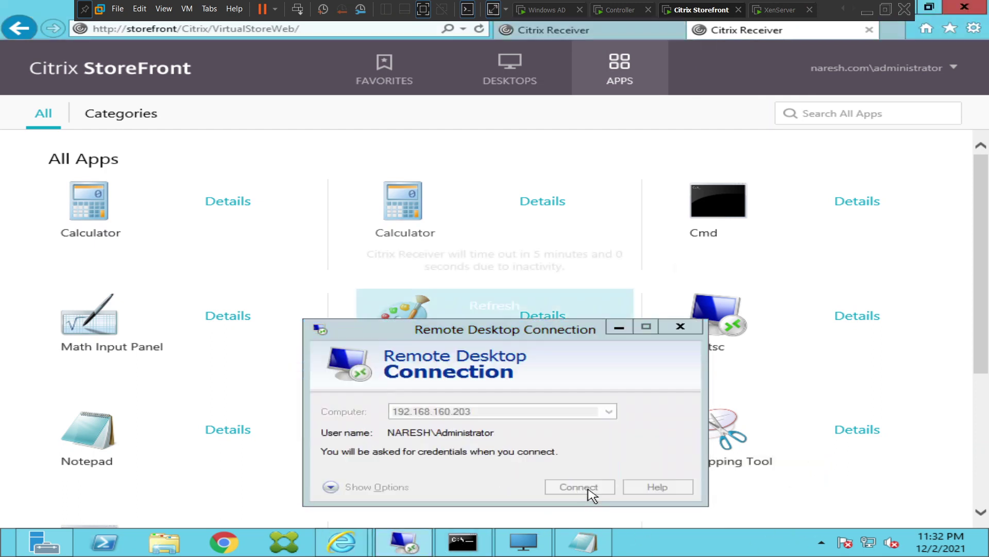
left_click(440, 384)
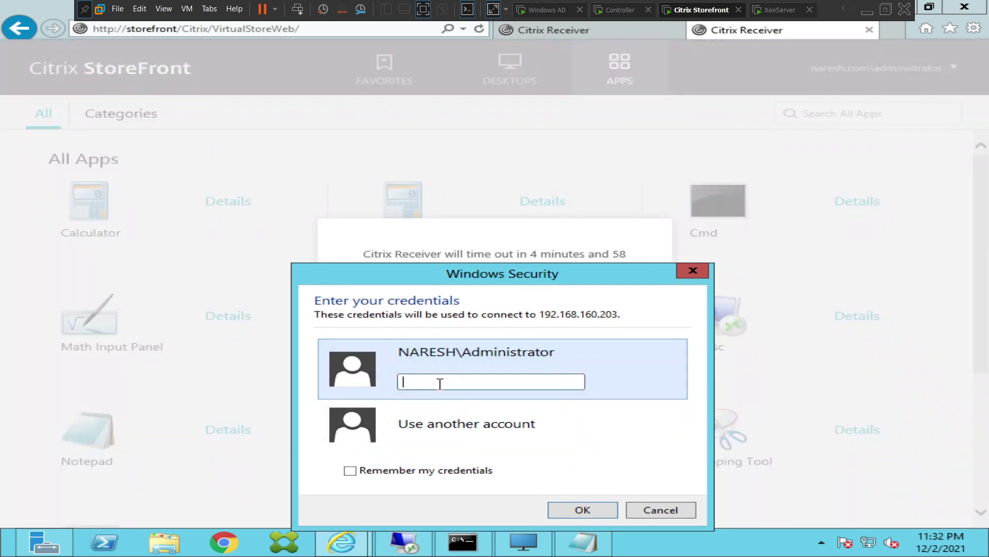
type("***********")
key("Return")
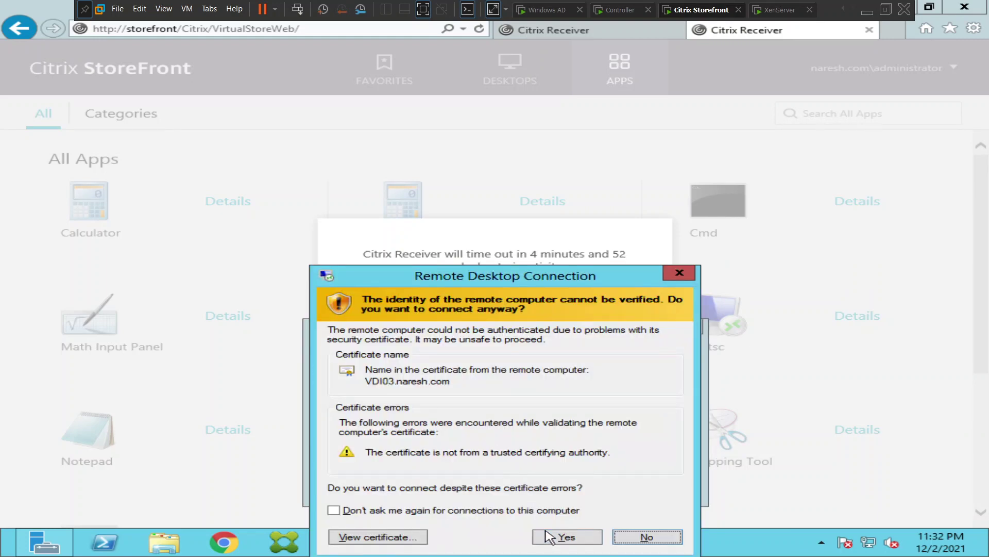
left_click(561, 537)
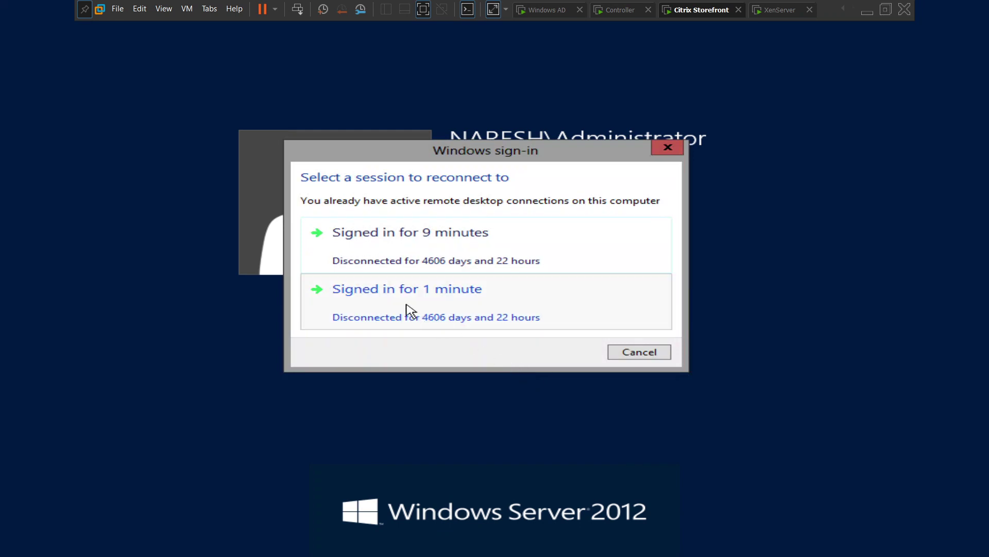
left_click(415, 251)
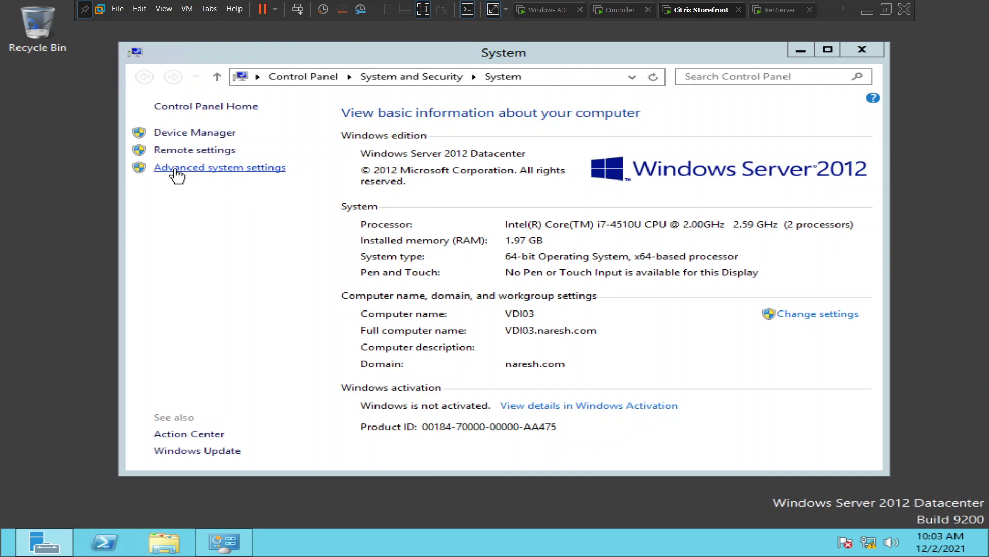
- Review the Remote Desktop options in VDI03's System Properties and close the dialog
left_click(211, 172)
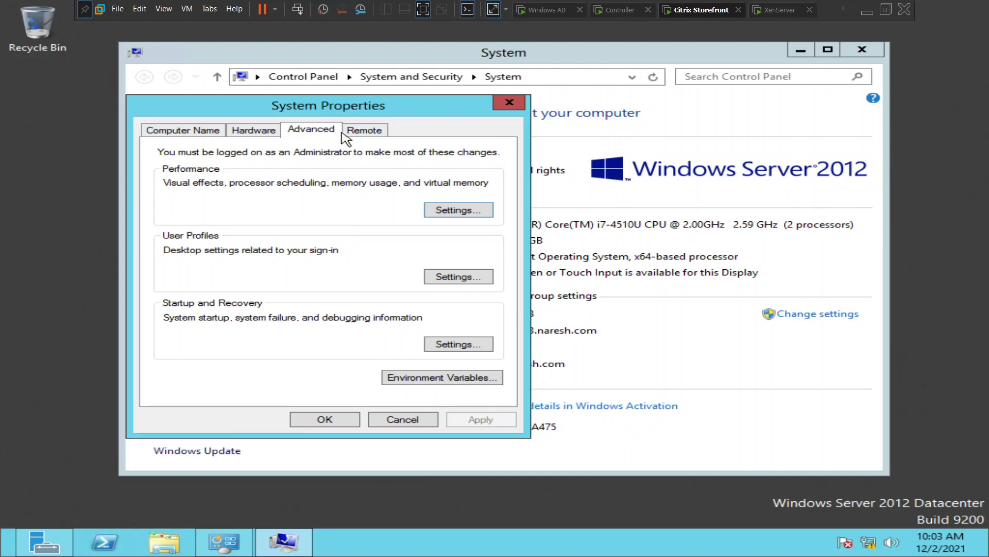
left_click(355, 130)
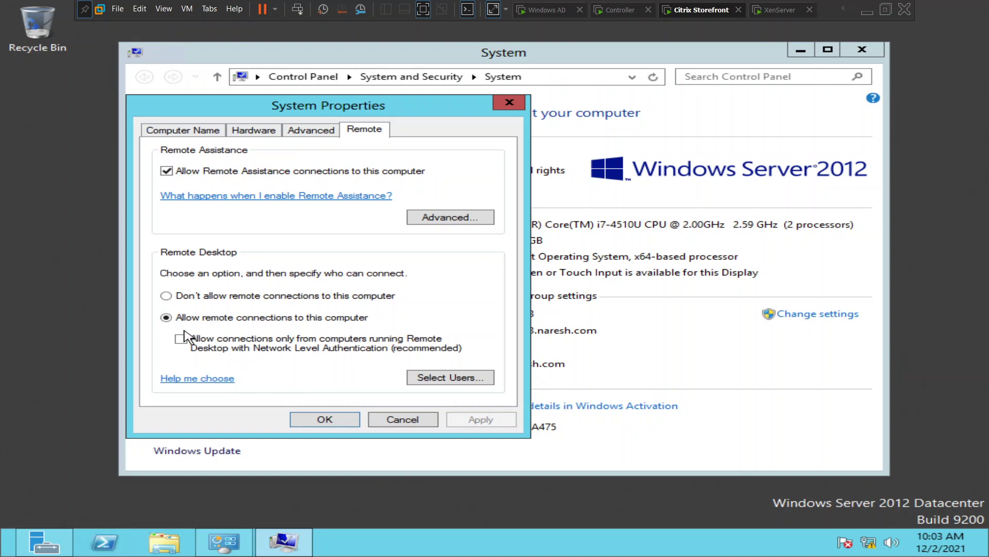
left_click(336, 419)
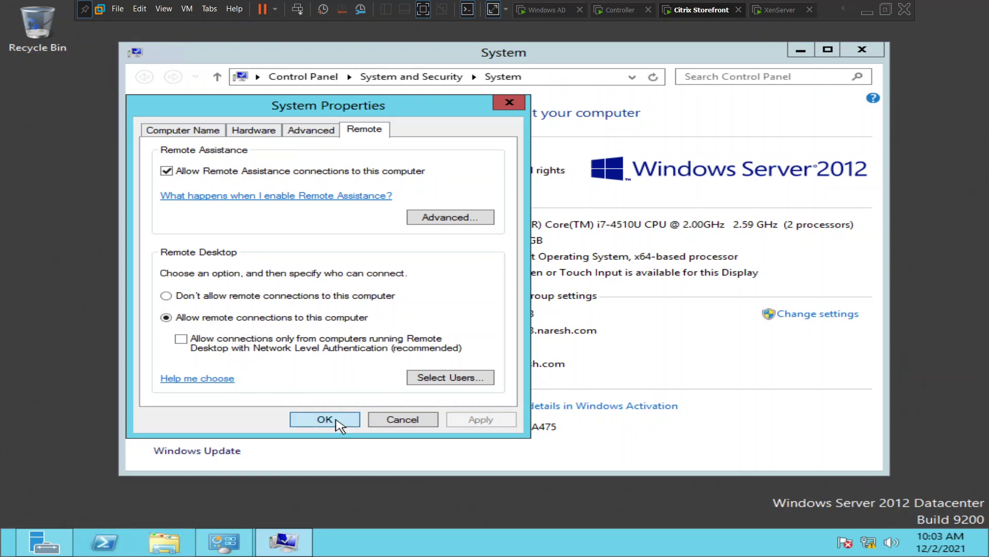